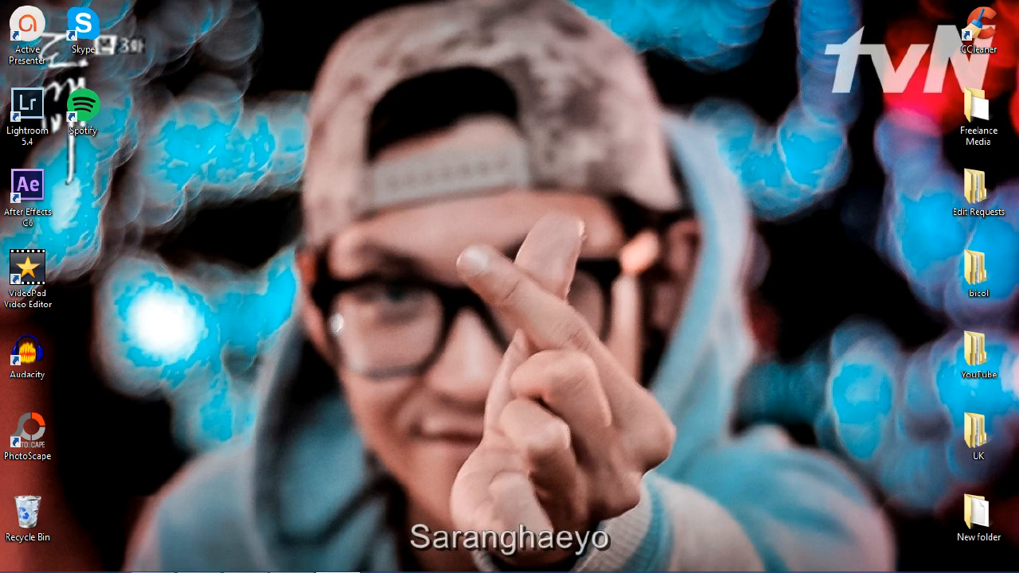
Open Lightroom 5.4 from the desktop.
double_click(27, 110)
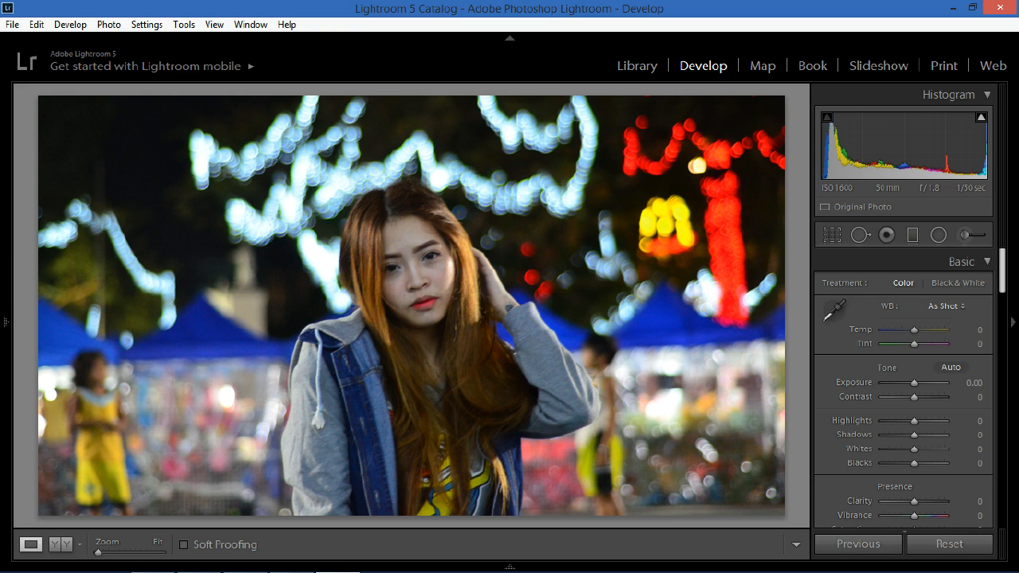
Try a warmer white balance with Temp at +10, and reset the temperature.
mouse_move(915, 330)
left_mouse_down()
mouse_move(939, 329)
mouse_move(888, 330)
mouse_move(927, 330)
mouse_move(917, 330)
left_mouse_up()
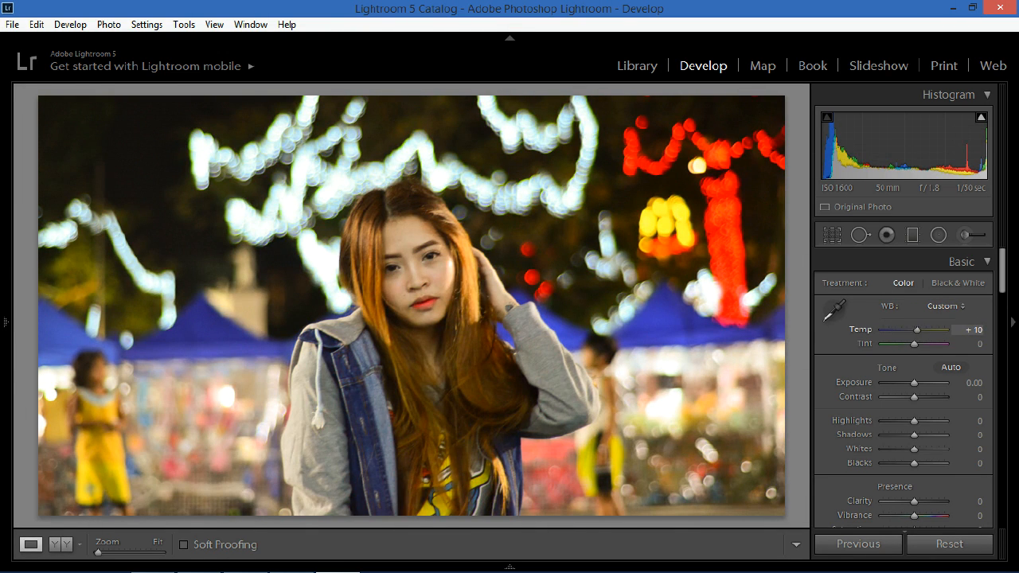
double_click(918, 330)
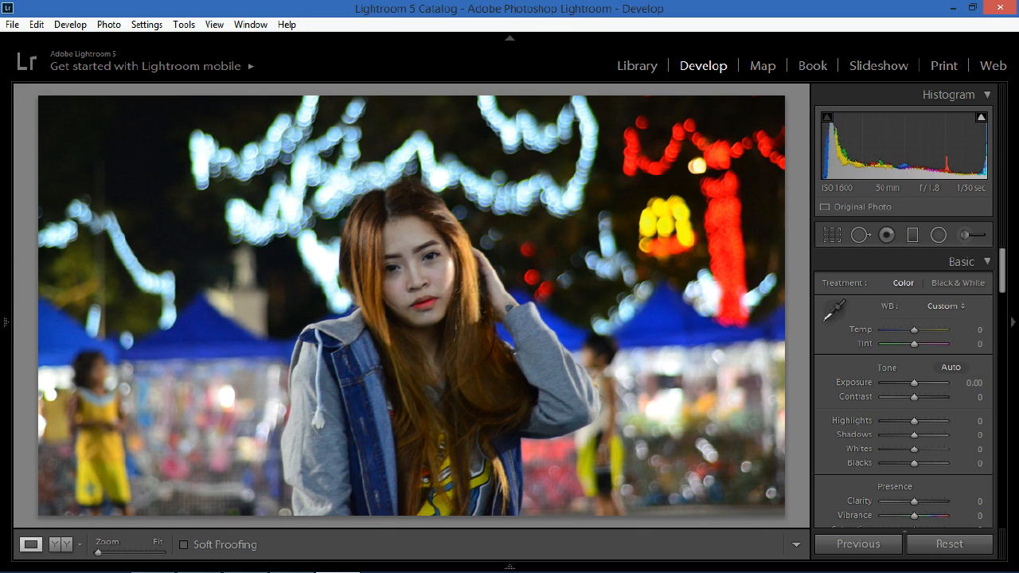
In Camera Calibration, set the primary hues to +50 for red, -100 for blue and +100 for green.
scroll(910, 390, "down", 10)
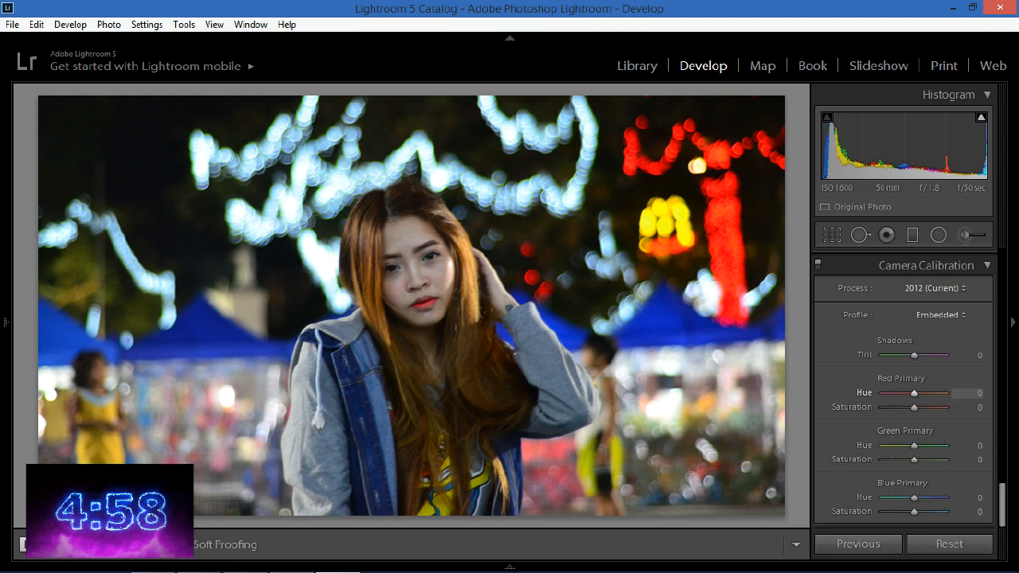
left_click(969, 393)
type("50")
key("Return")
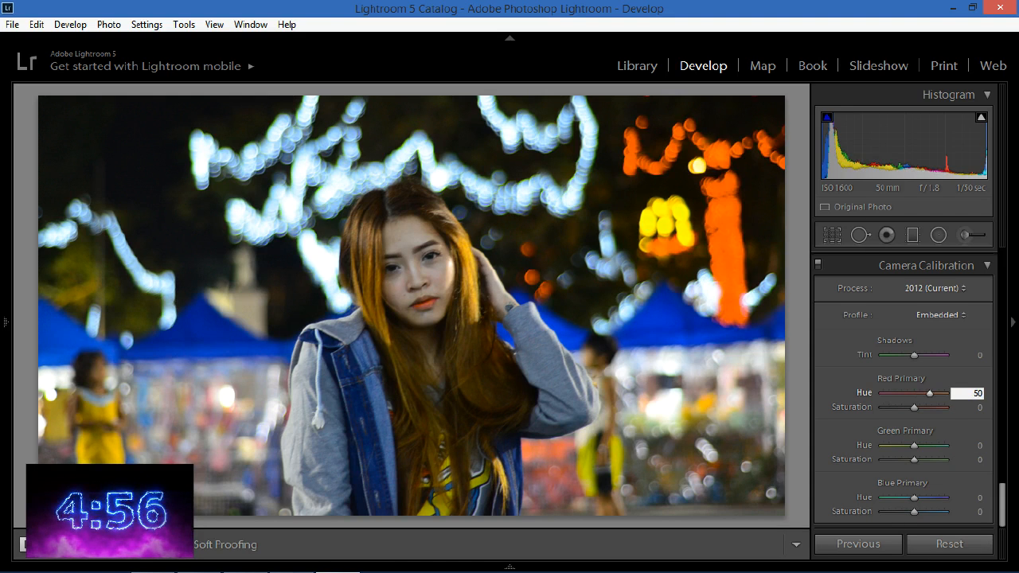
left_click_drag(914, 498, 883, 498)
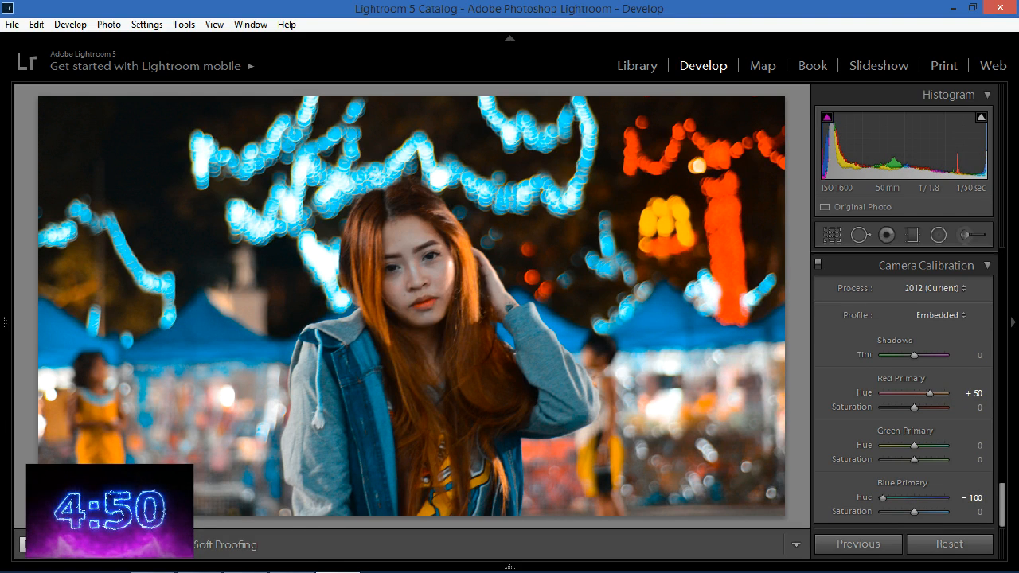
key("backslash")
key("backslash")
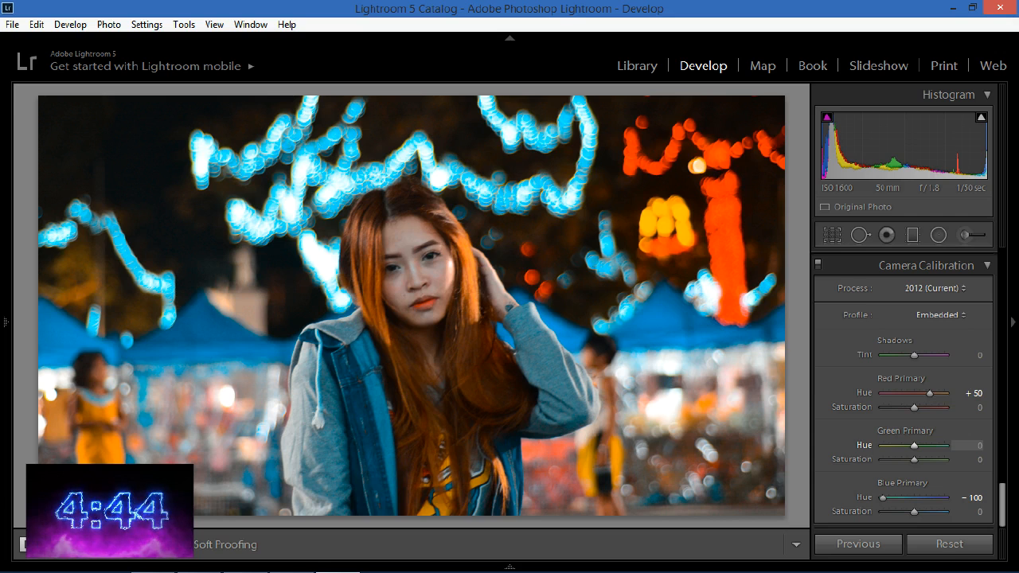
left_click_drag(915, 445, 946, 445)
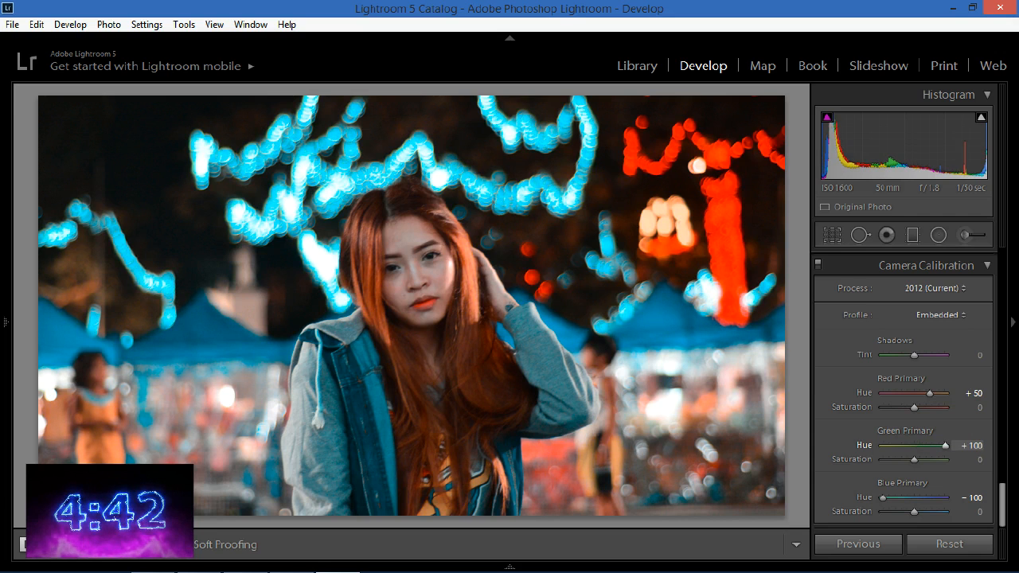
Compare the calibrated colours of the portrait with the original photo by switching between the before and after views.
key("backslash")
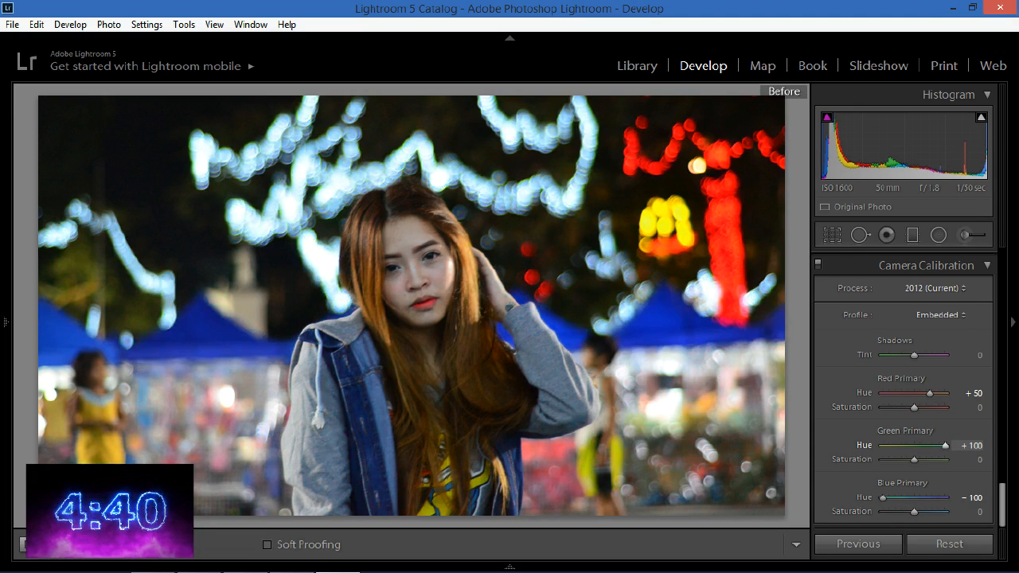
key("backslash")
key("backslash")
key("backslash")
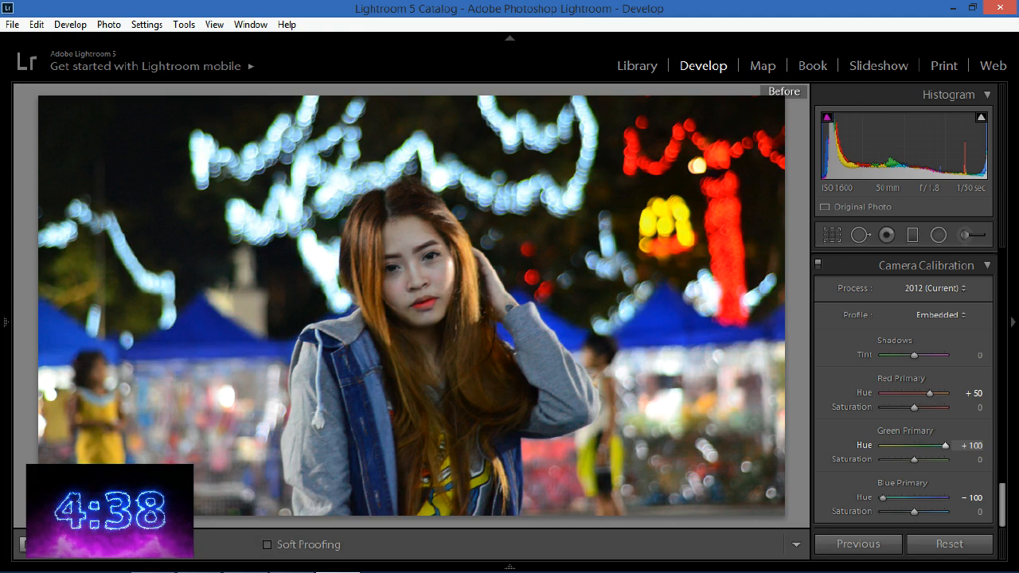
key("backslash")
key("backslash")
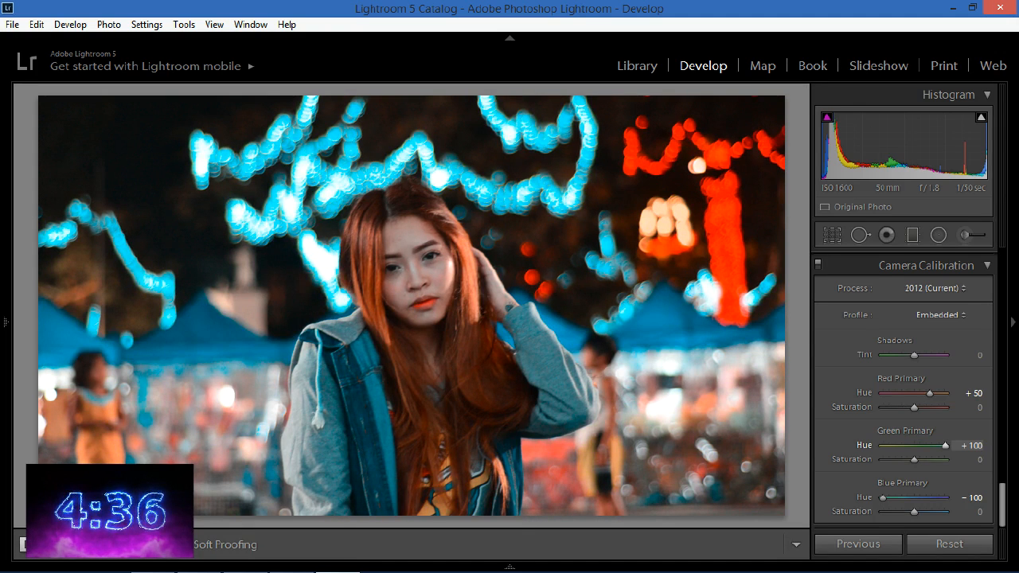
key("backslash")
key("backslash")
key("backslash")
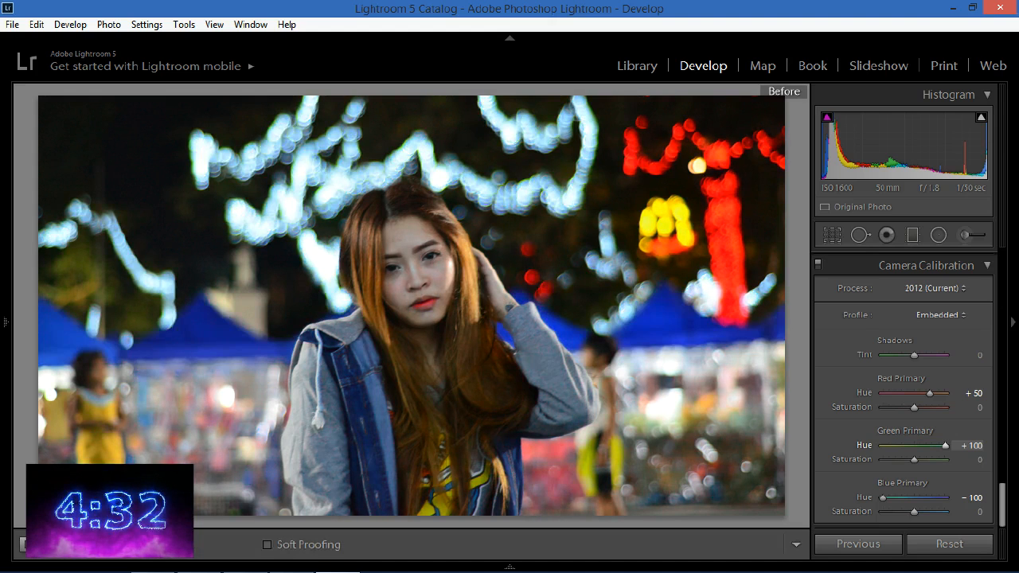
key("backslash")
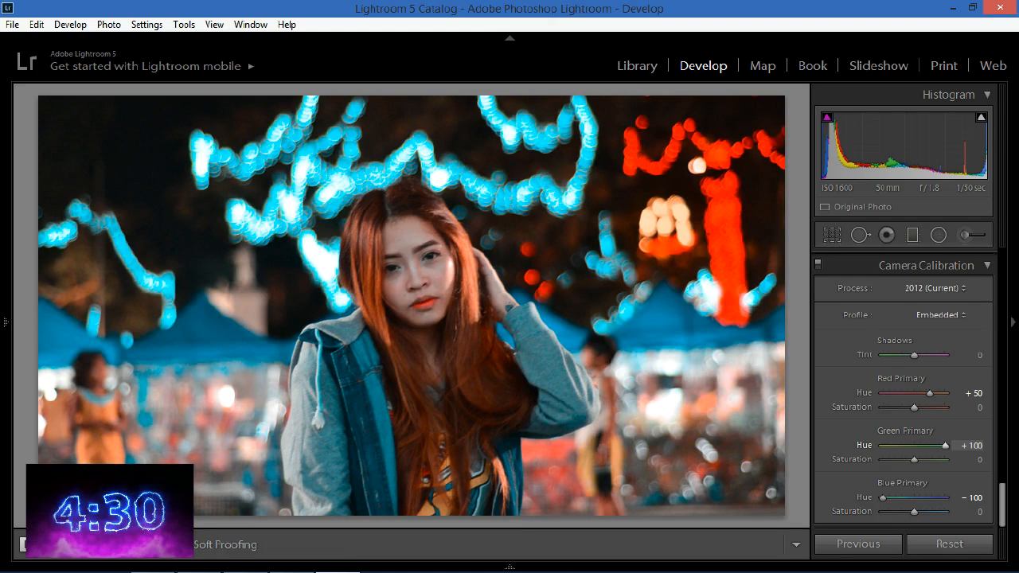
Raise the photo's Exposure to +0.50 in the Basic tone settings.
scroll(904, 390, "up", 15)
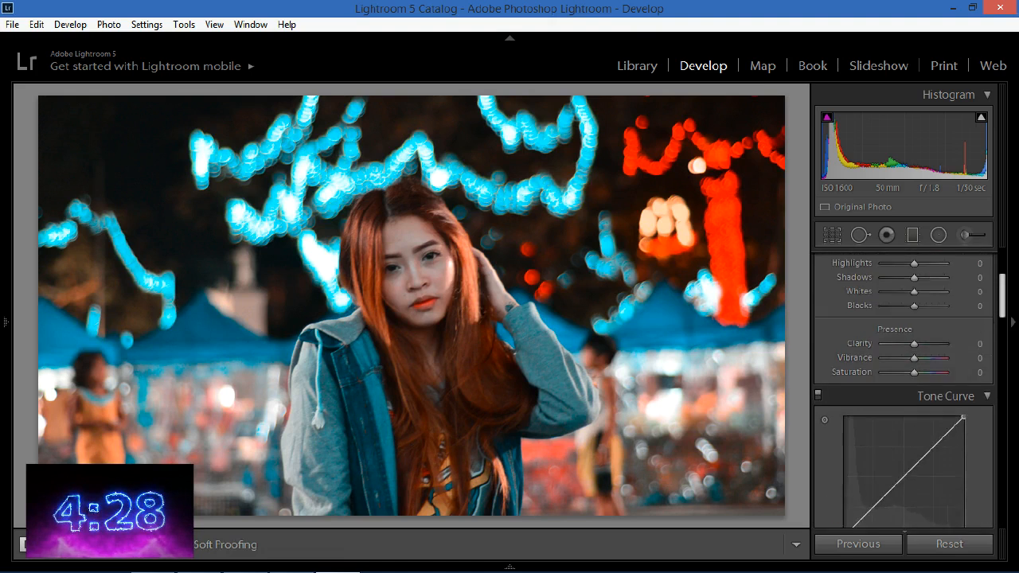
scroll(904, 335, "down", 1)
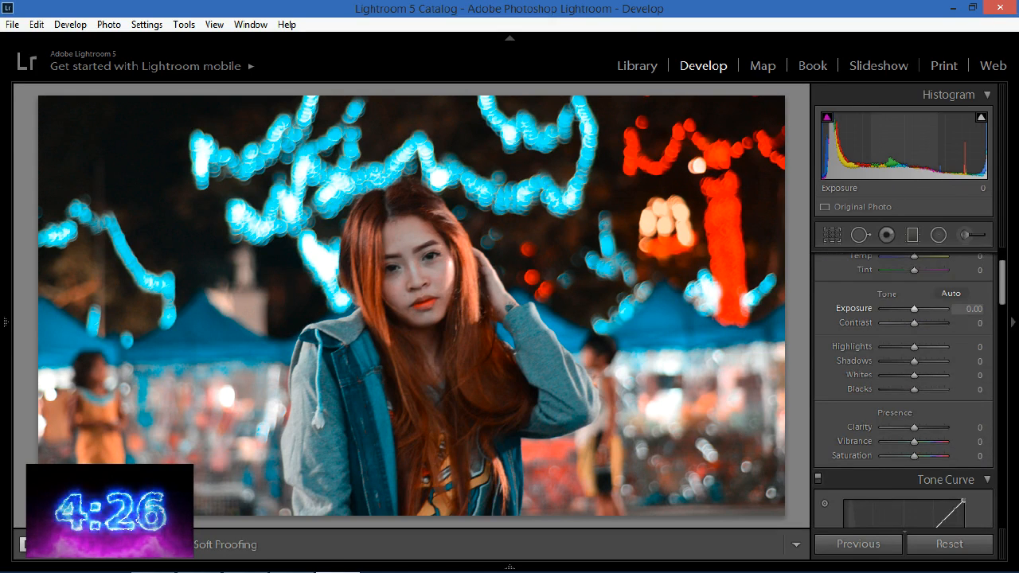
key("Up")
key("Up")
key("Up")
key("Up")
key("Up")
key("Up")
key("Up")
key("Up")
key("Up")
key("Up")
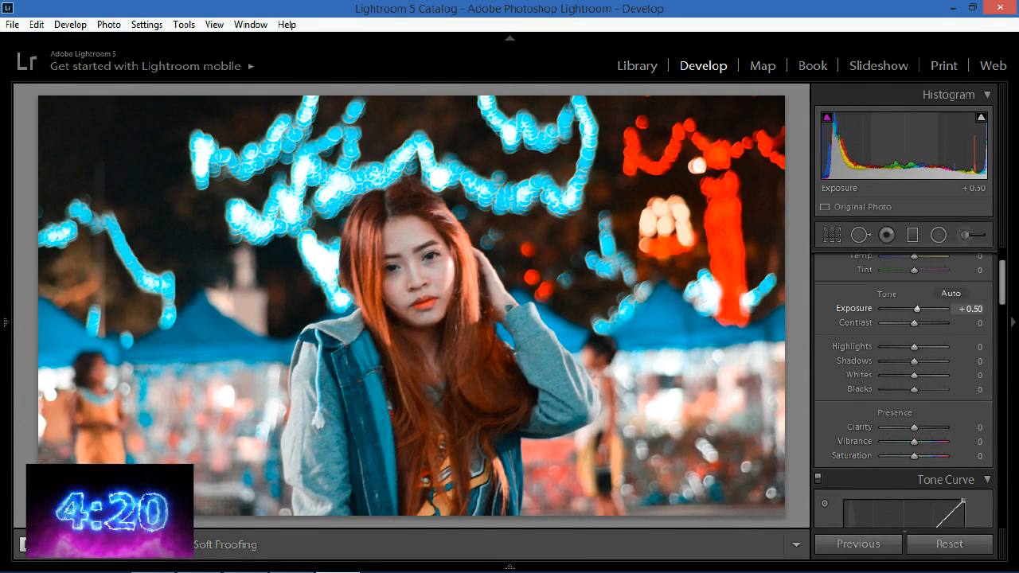
Raise the Contrast to +10 in the Basic tone settings.
key("Tab")
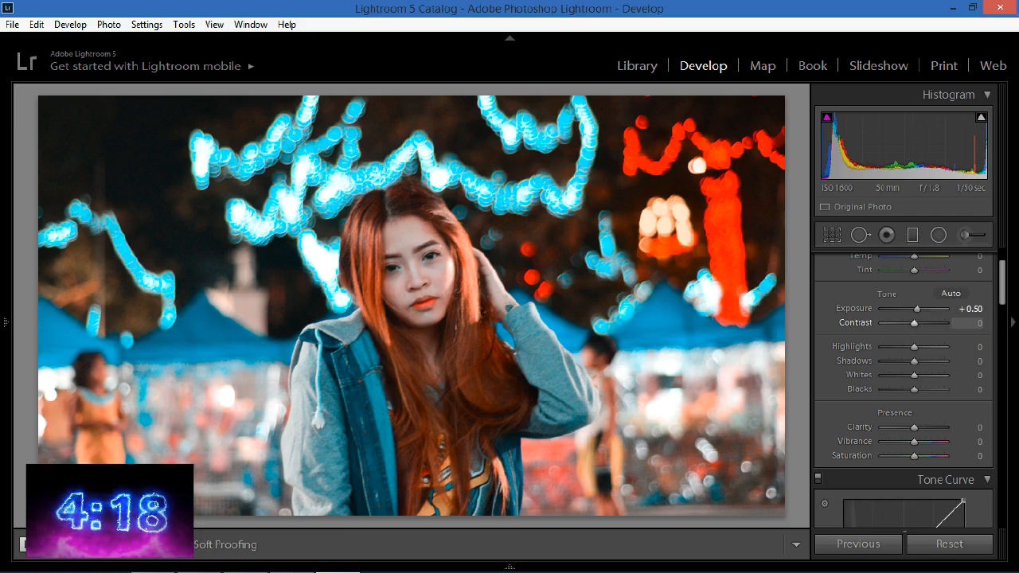
key("Up")
key("Up")
key("Up")
key("Up")
key("Up")
key("Up")
key("Up")
key("Up")
key("Up")
key("Up")
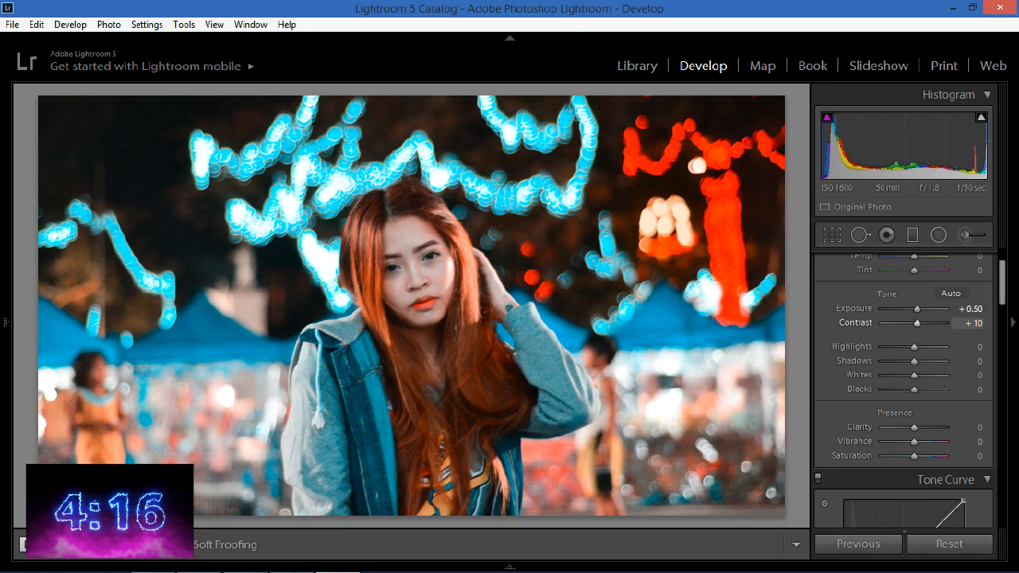
Lower the Highlights to -10 in the Basic tone settings.
key("Tab")
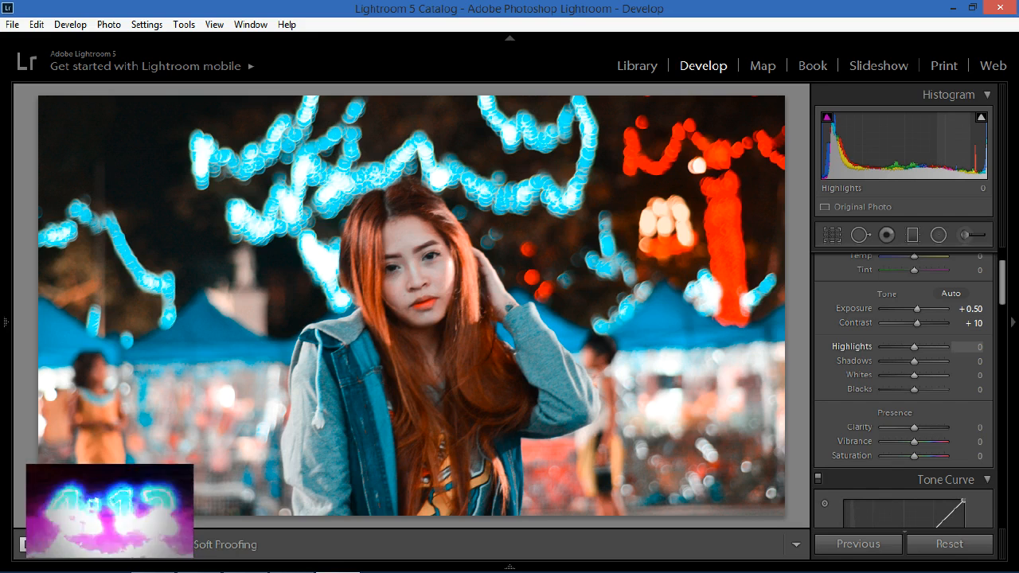
key("Down")
key("Down")
key("Down")
key("Down")
key("Down")
key("Down")
key("Down")
key("Down")
key("Down")
key("Down")
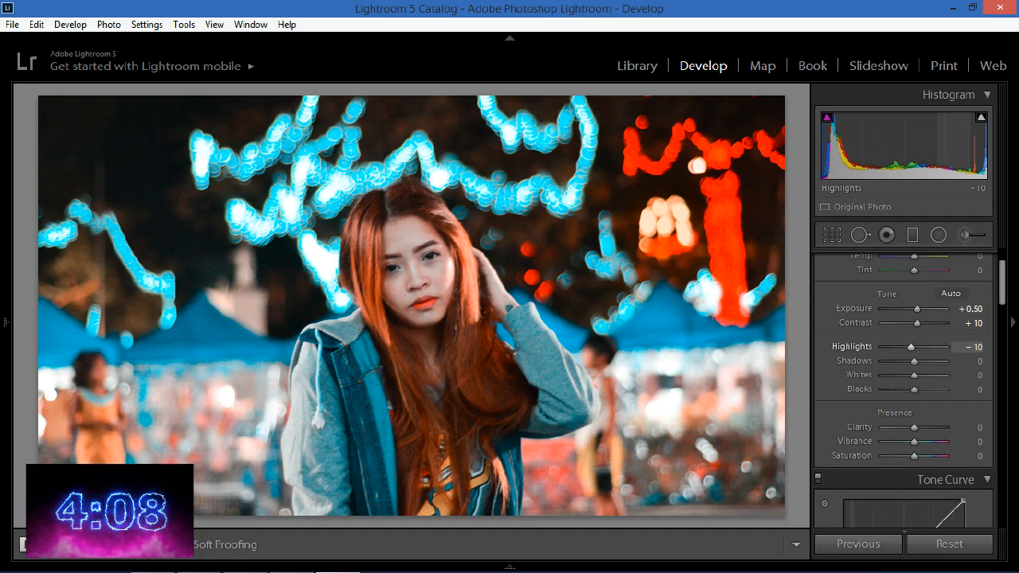
Set the Shadows to +17 and the Whites to +26.
key("period")
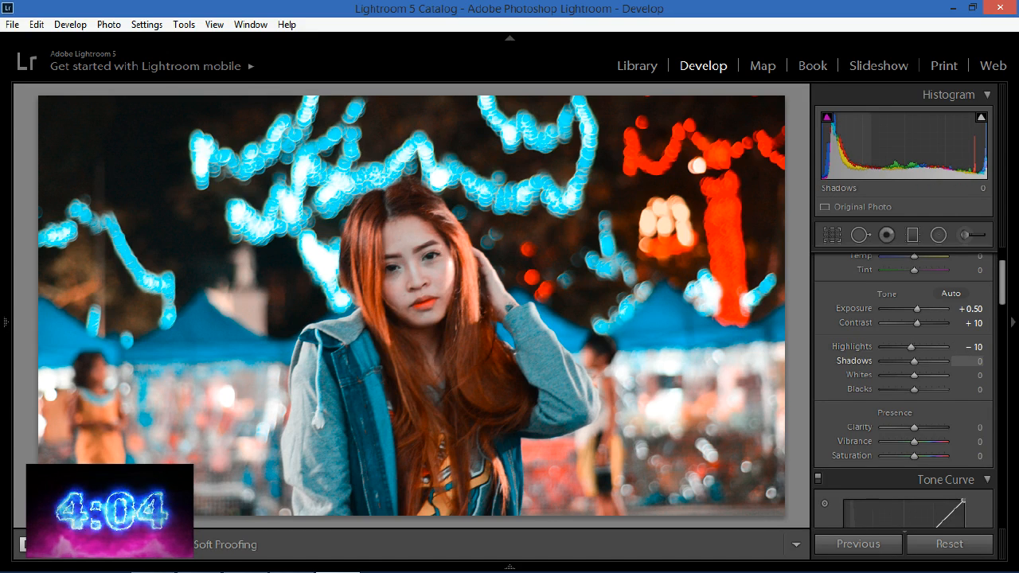
left_click_drag(914, 361, 920, 361)
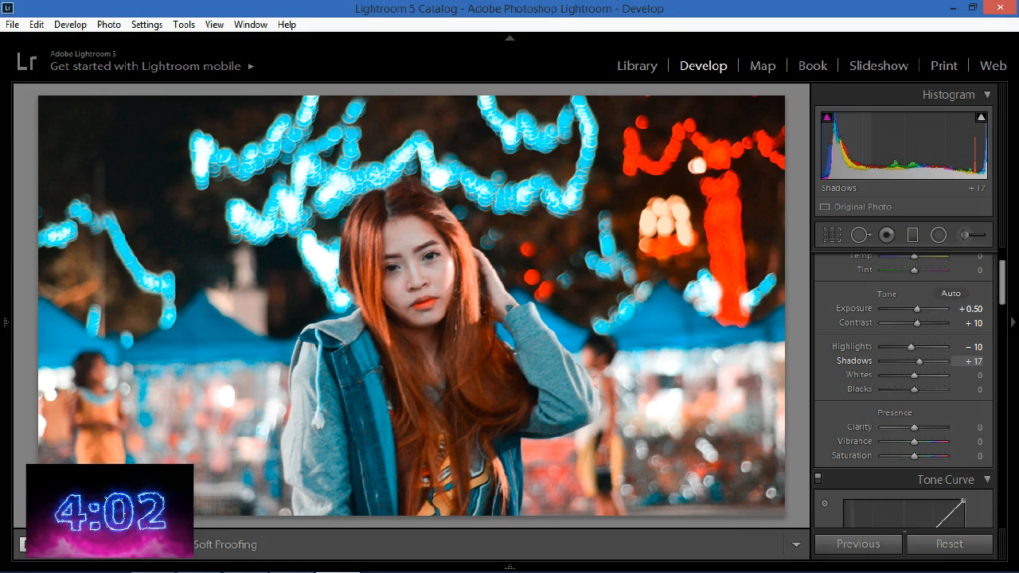
key("period")
left_click_drag(914, 375, 923, 376)
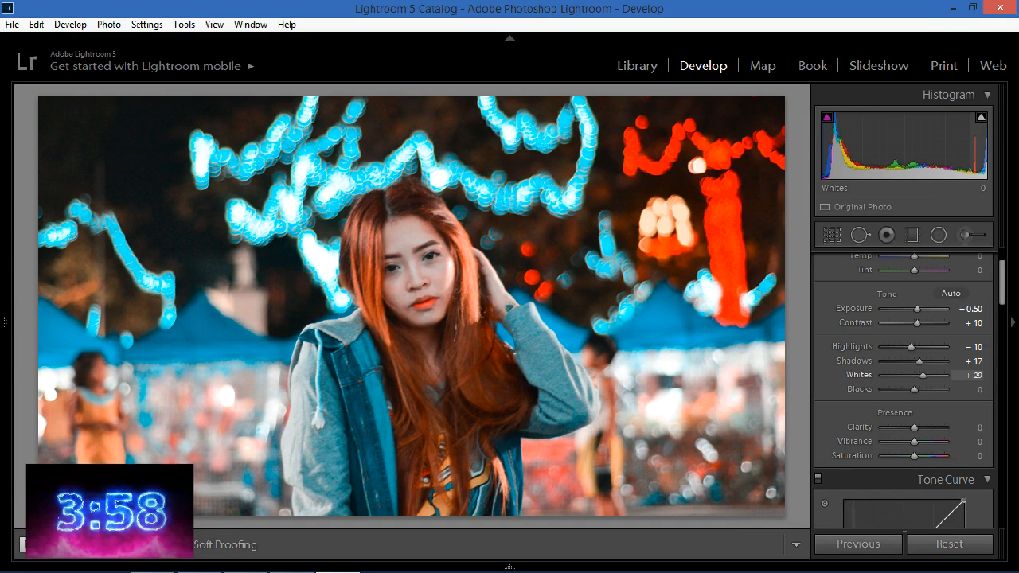
key("minus")
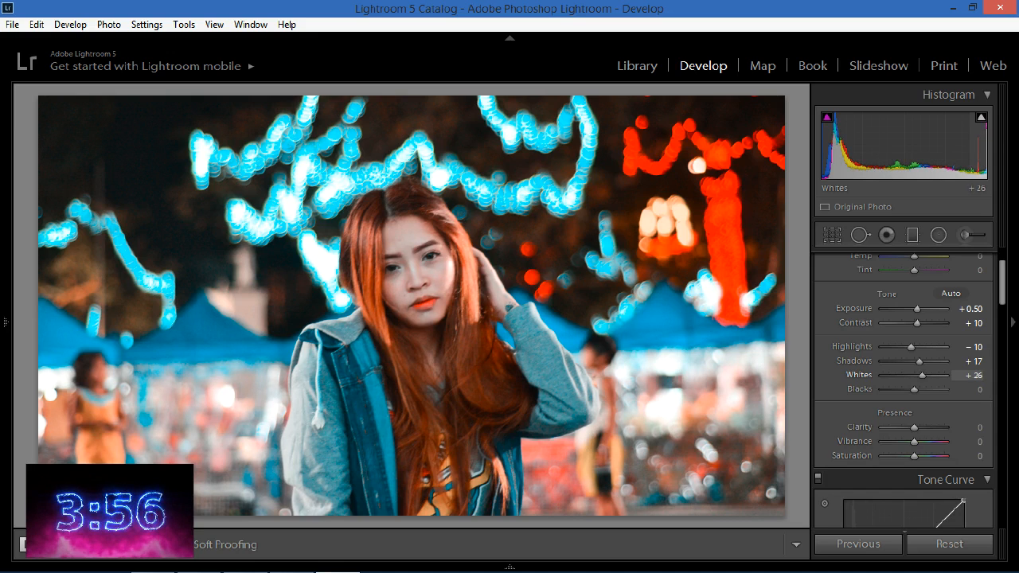
Set the Blacks to +7 and the Clarity to +17.
key("period")
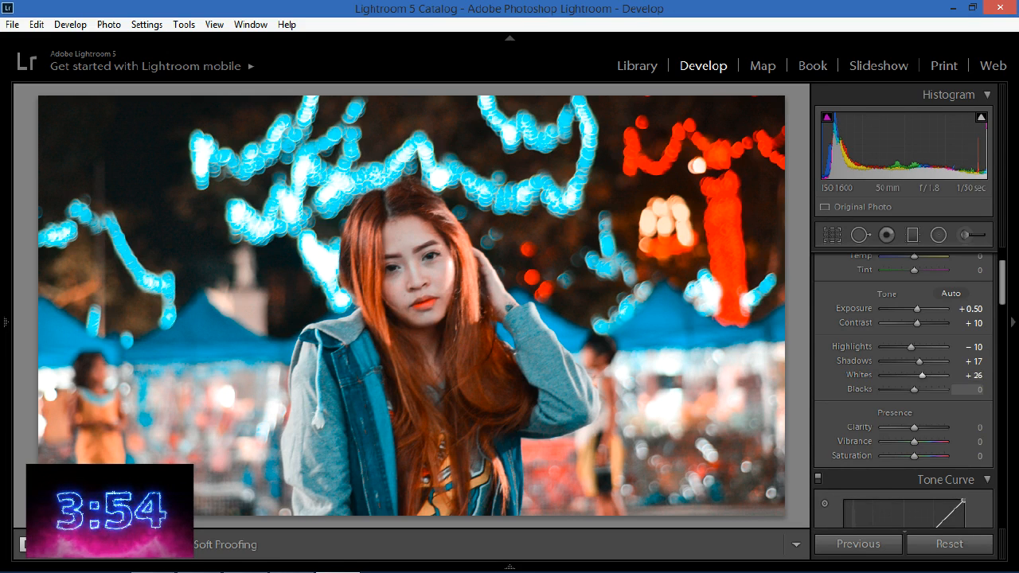
key("plus")
key("period")
key("plus")
key("plus")
key("plus")
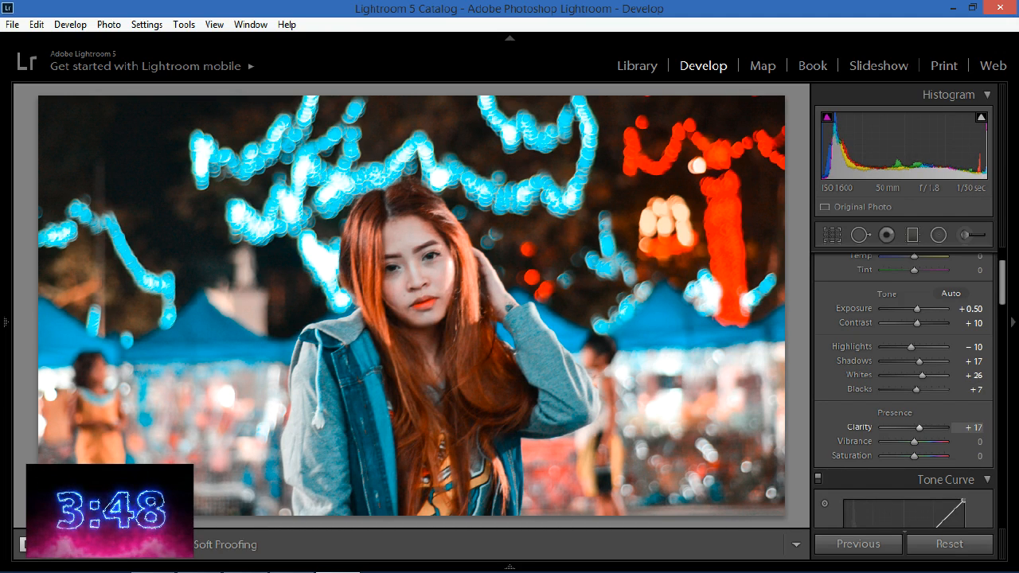
Raise the Vibrance to +45 in the Presence settings.
key("period")
key("plus")
key("plus")
key("plus")
key("plus")
key("plus")
key("plus")
key("plus")
key("plus")
key("plus")
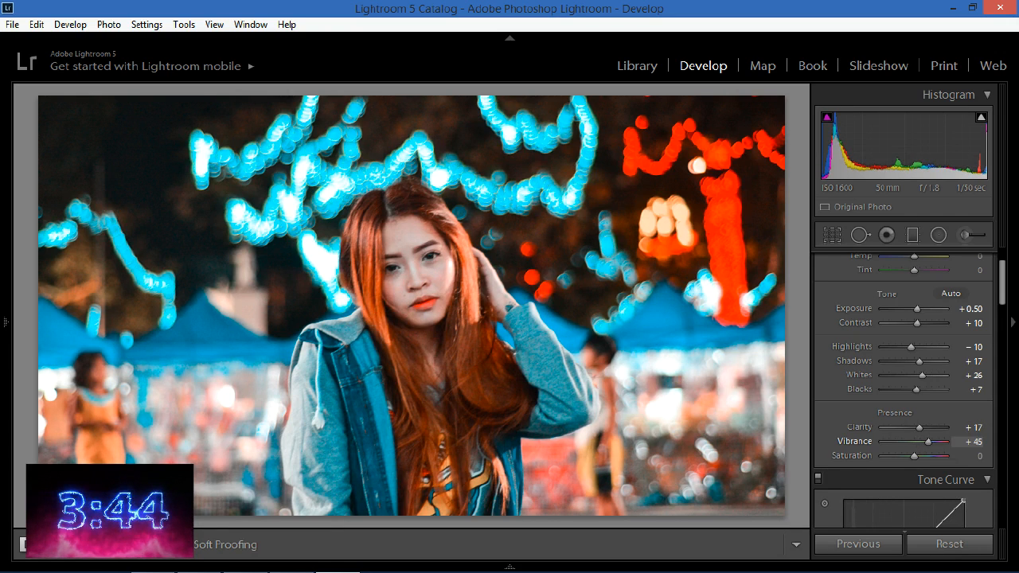
Lower the Saturation to -21 and compare the edited photo with the original.
key("period")
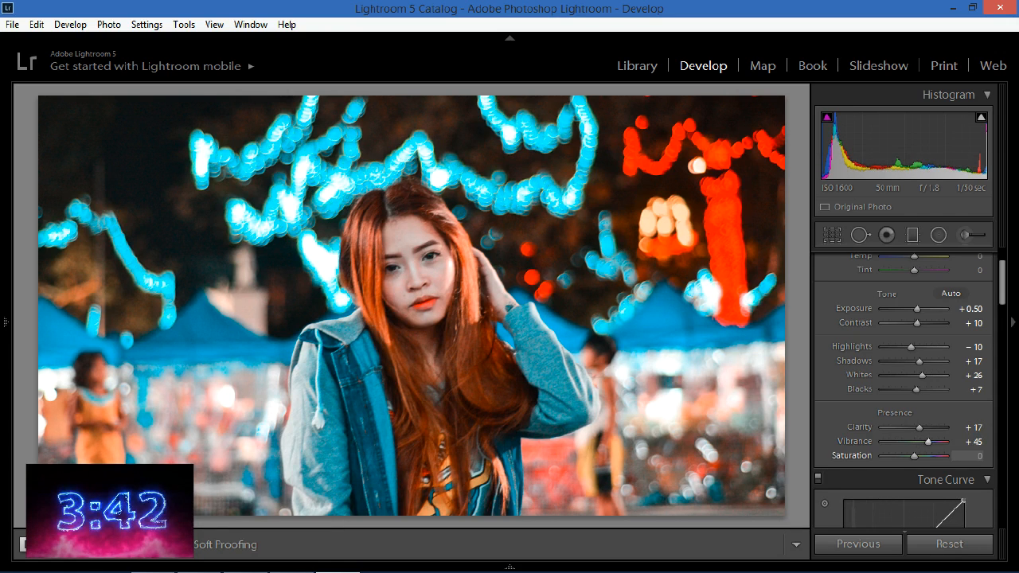
key("minus")
key("minus")
key("minus")
key("minus")
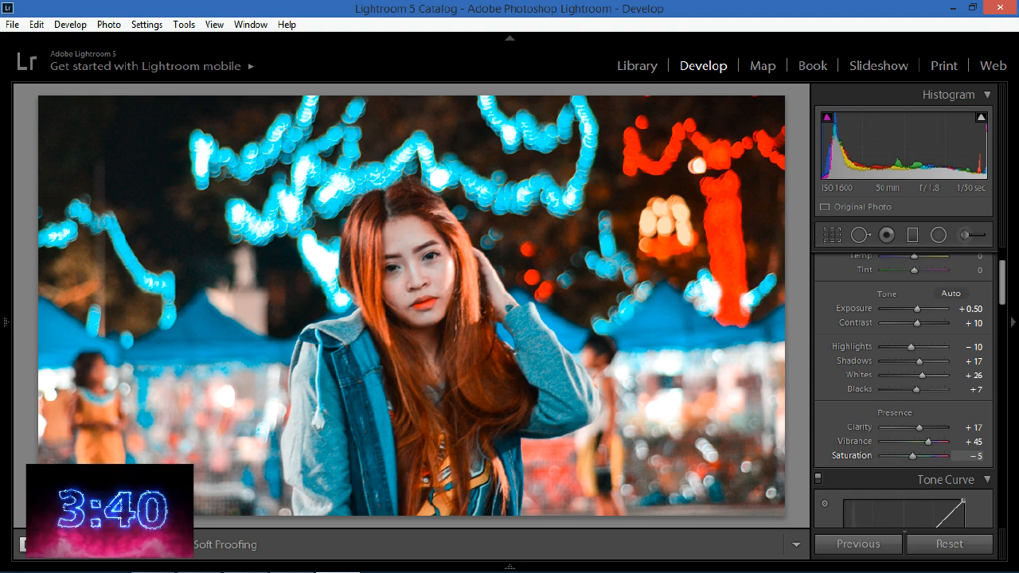
key("minus")
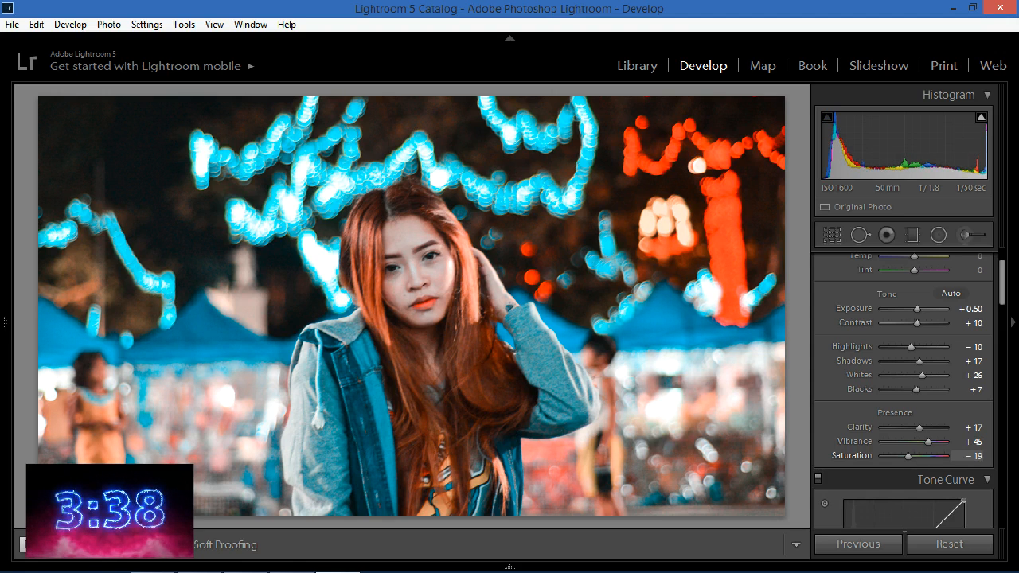
key("minus")
key("backslash")
key("backslash")
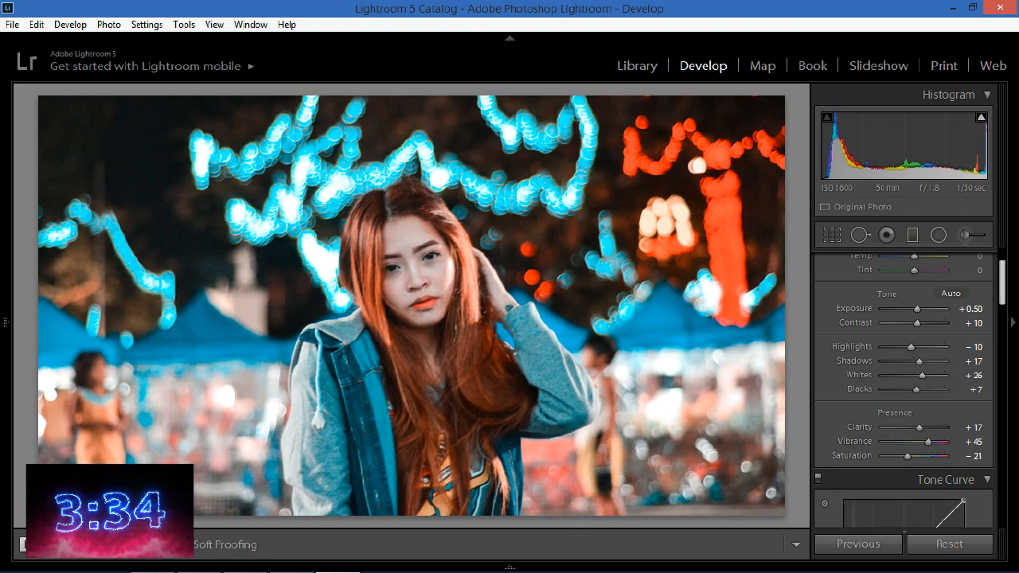
Steepen the RGB tone curve by moving its white point and black point slightly inward along the curve's top and bottom edges.
scroll(904, 390, "down", 3)
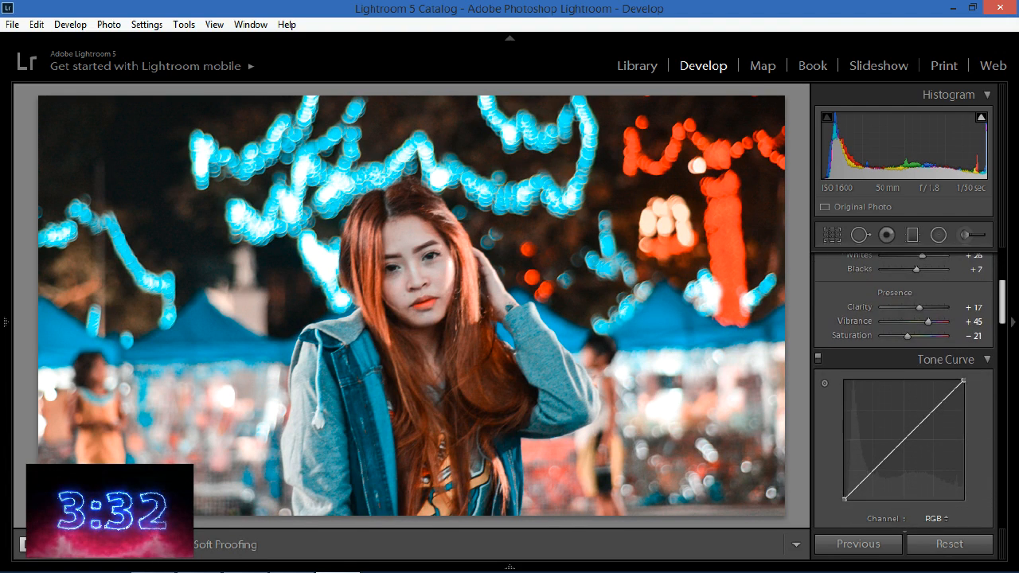
scroll(904, 390, "down", 1)
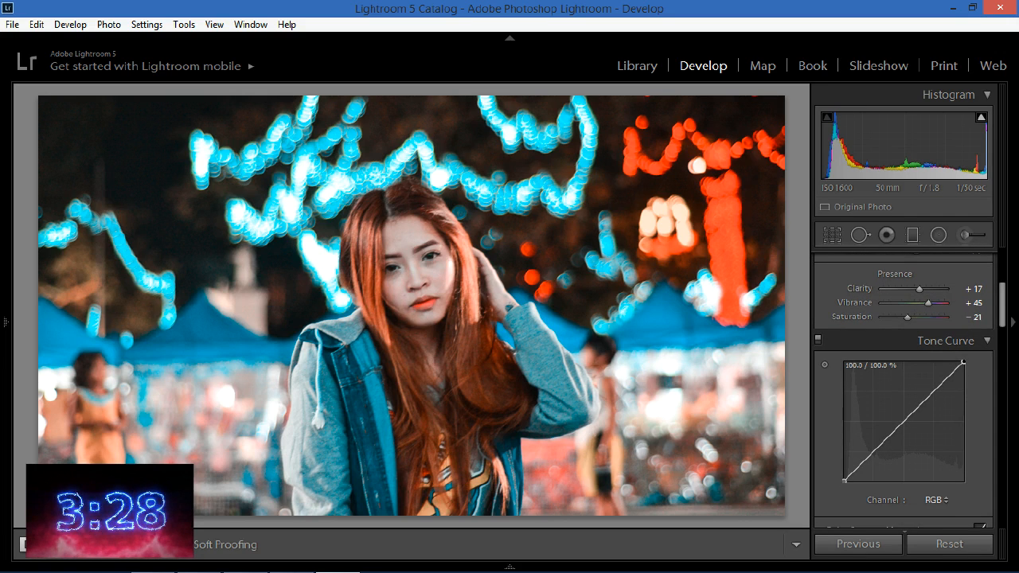
left_click_drag(964, 363, 958, 363)
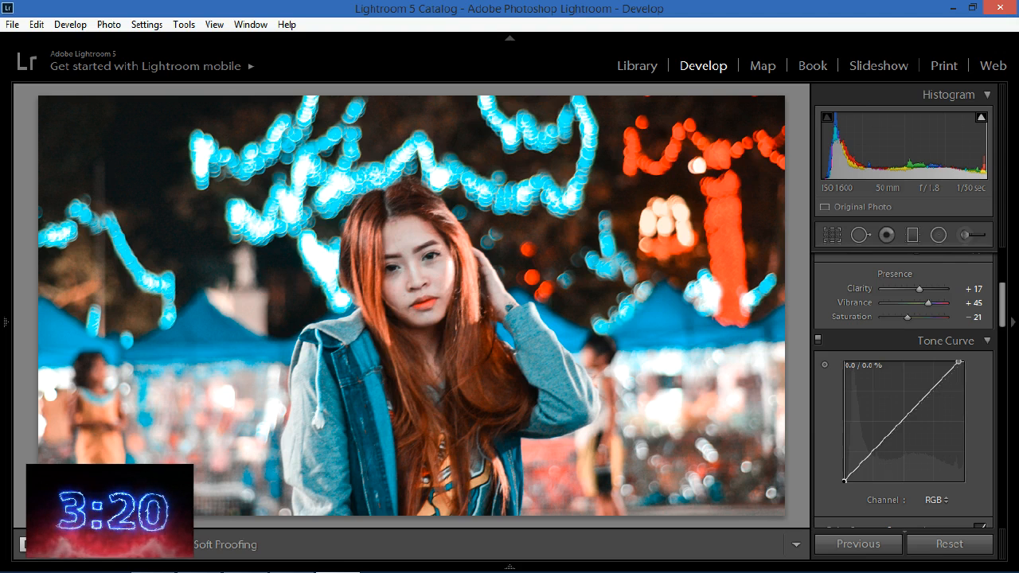
left_click_drag(845, 481, 849, 481)
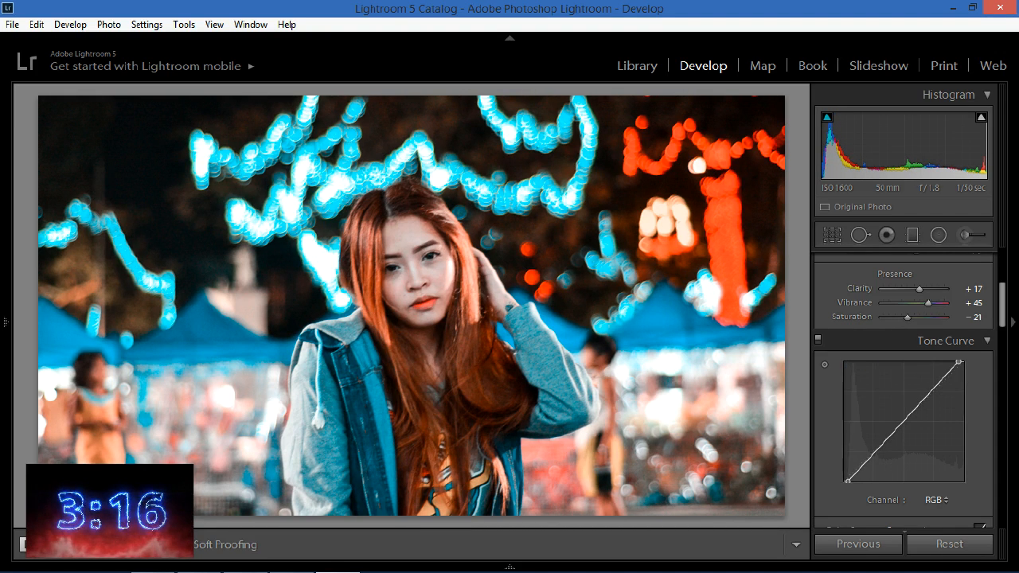
Compare the photo with its original, and set the HSL Hue to -33 for Red and -11 for Orange.
key("backslash")
key("backslash")
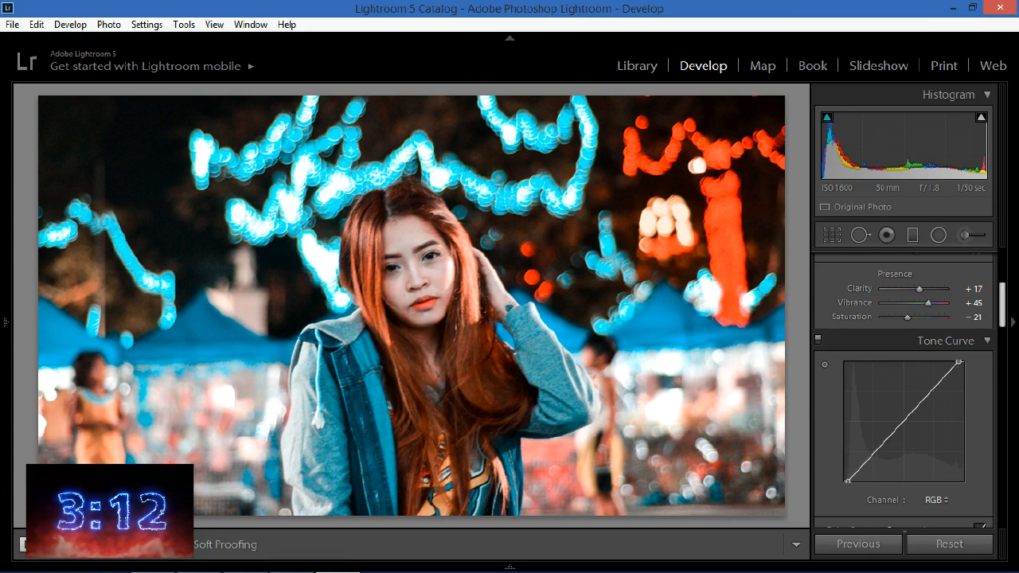
scroll(904, 391, "down", 5)
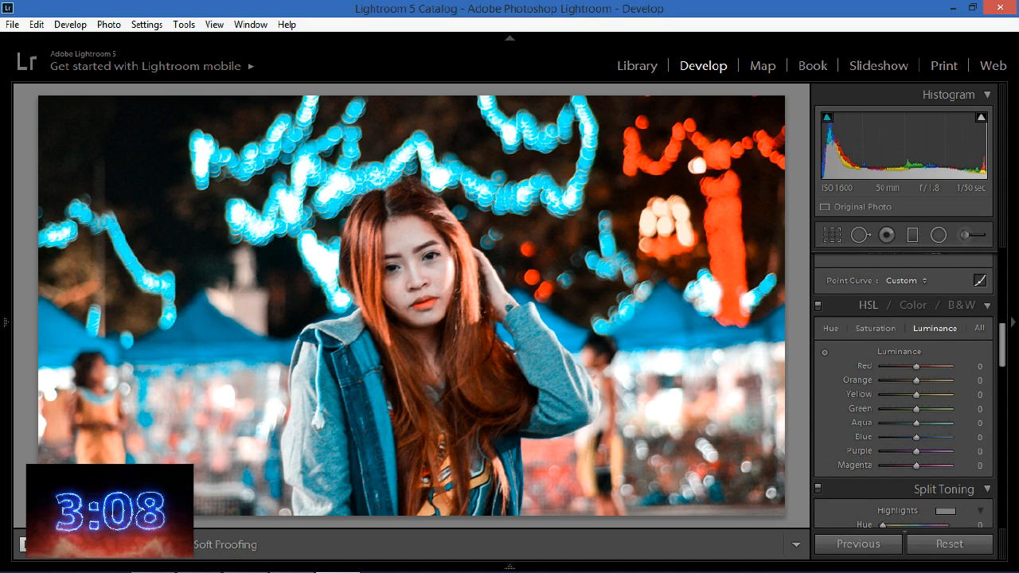
left_click(830, 328)
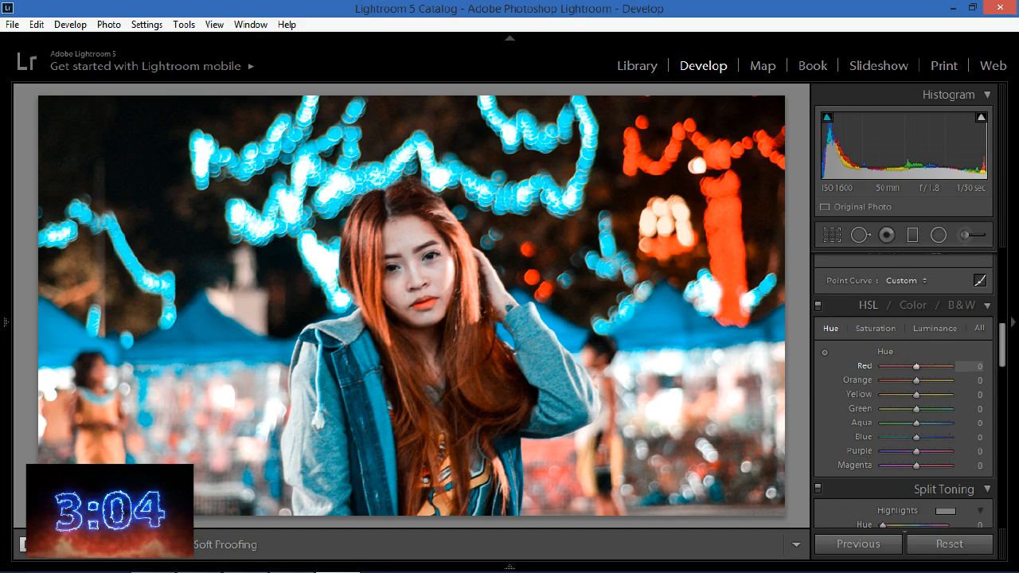
mouse_move(916, 367)
left_mouse_down()
mouse_move(898, 367)
mouse_move(933, 366)
mouse_move(905, 366)
left_mouse_up()
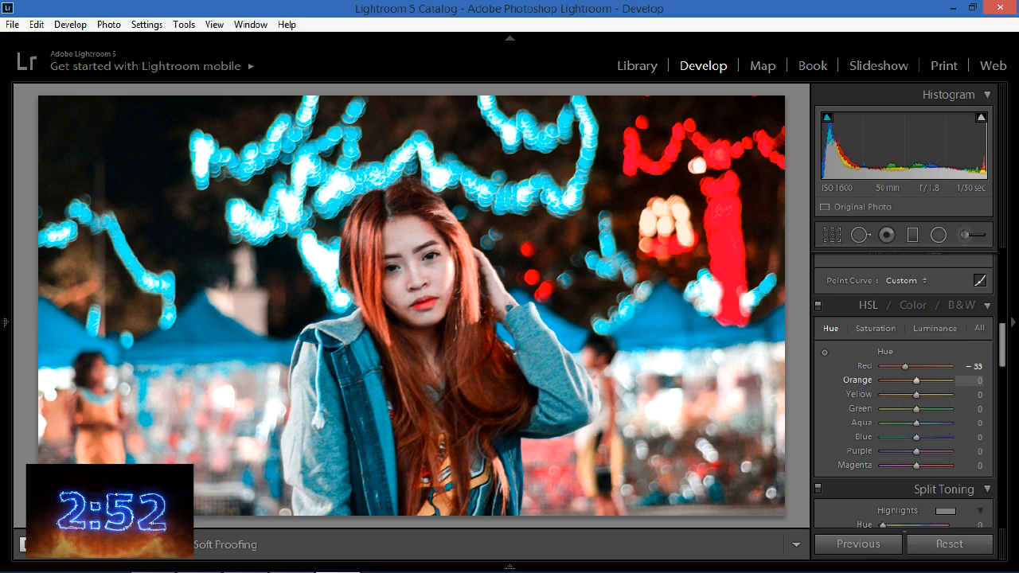
left_click_drag(916, 381, 913, 381)
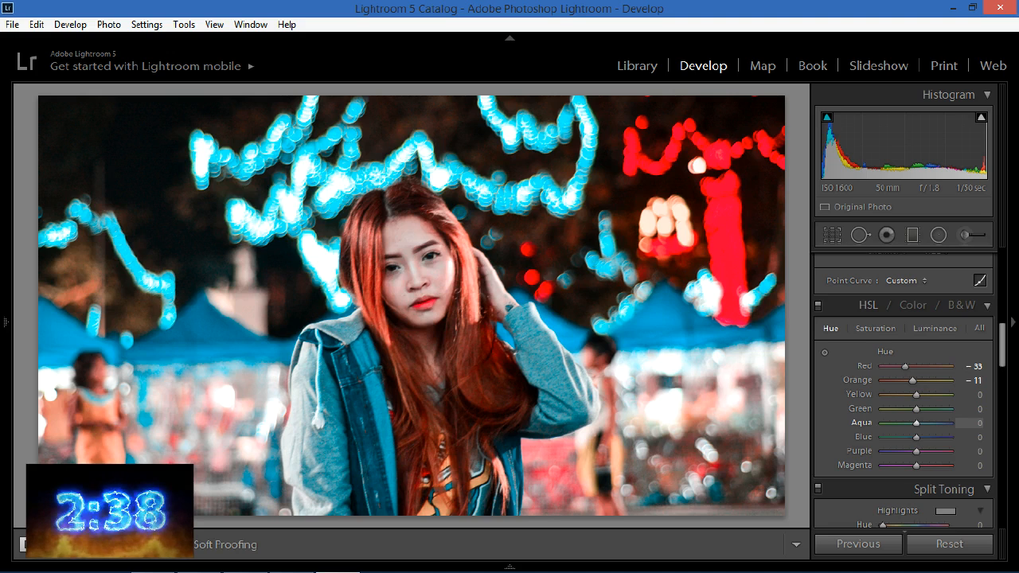
Set the HSL Hue to +47 for Aqua and -38 for Blue, and compare the result with the original.
left_click_drag(916, 423, 933, 424)
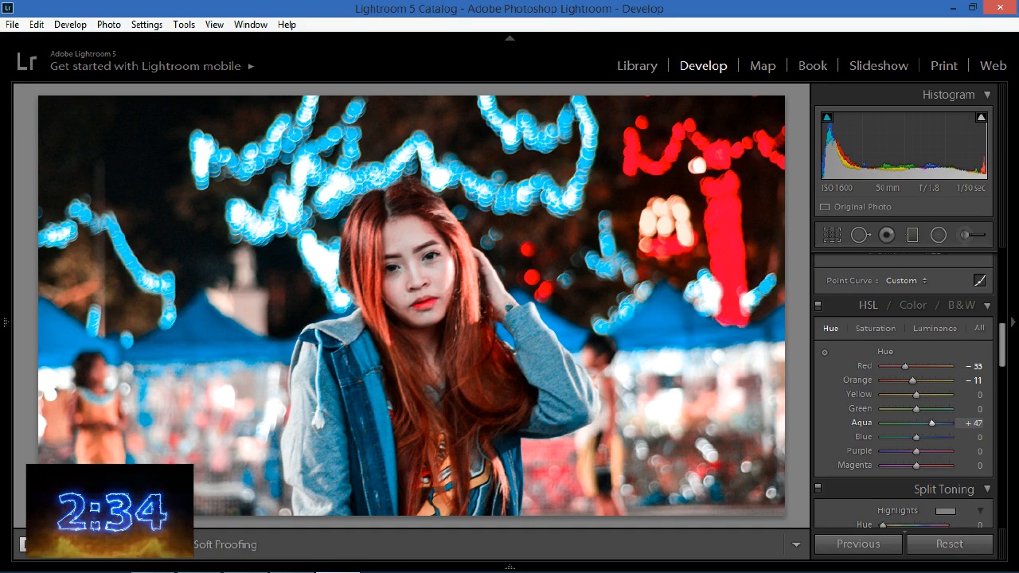
left_click_drag(917, 437, 904, 437)
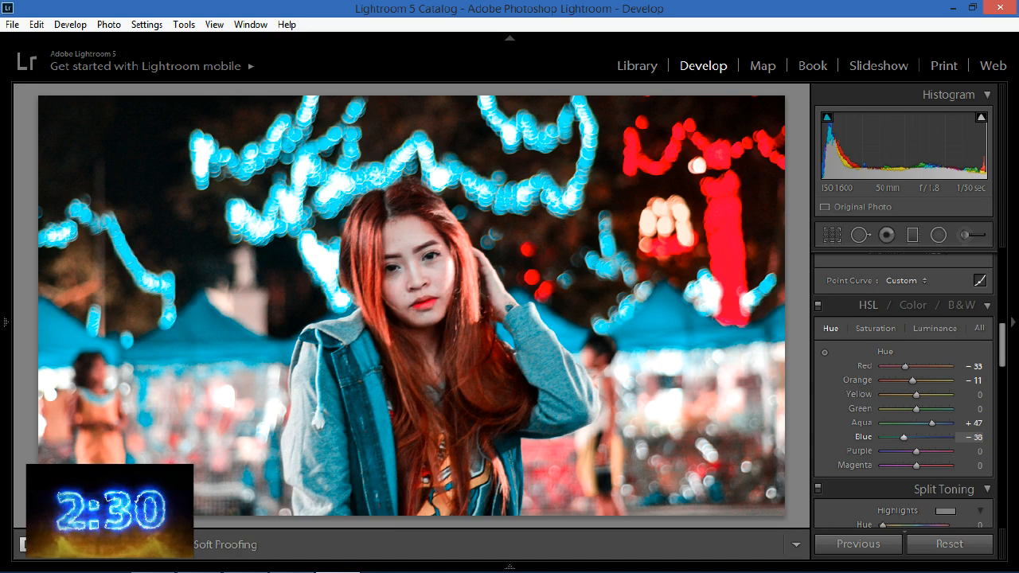
key("backslash")
key("backslash")
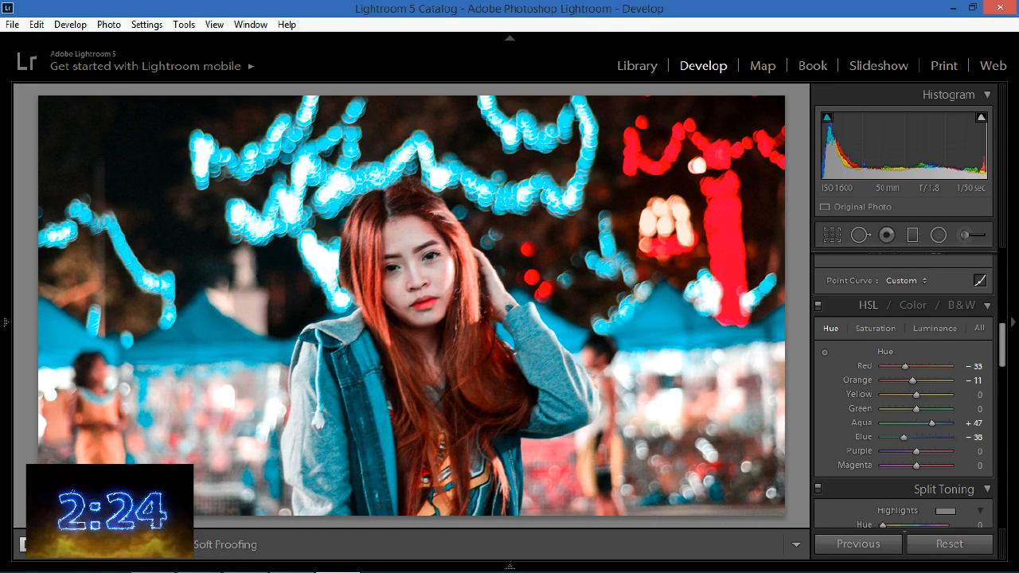
Set the Red Saturation to +7 in the HSL adjustments.
left_click(875, 328)
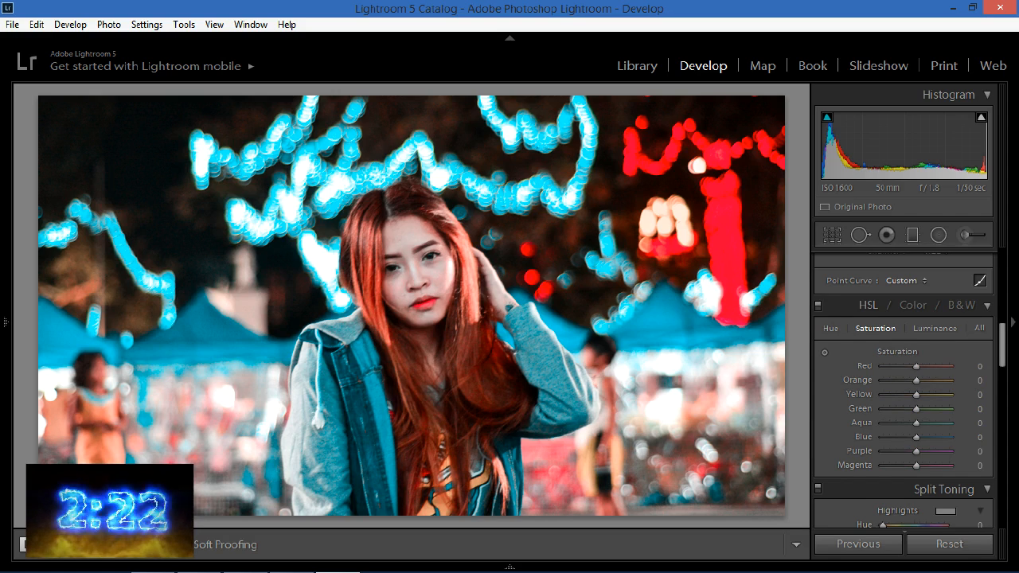
key("Up")
key("Up")
key("Up")
key("Up")
key("Up")
key("Up")
key("Up")
key("Up")
key("Up")
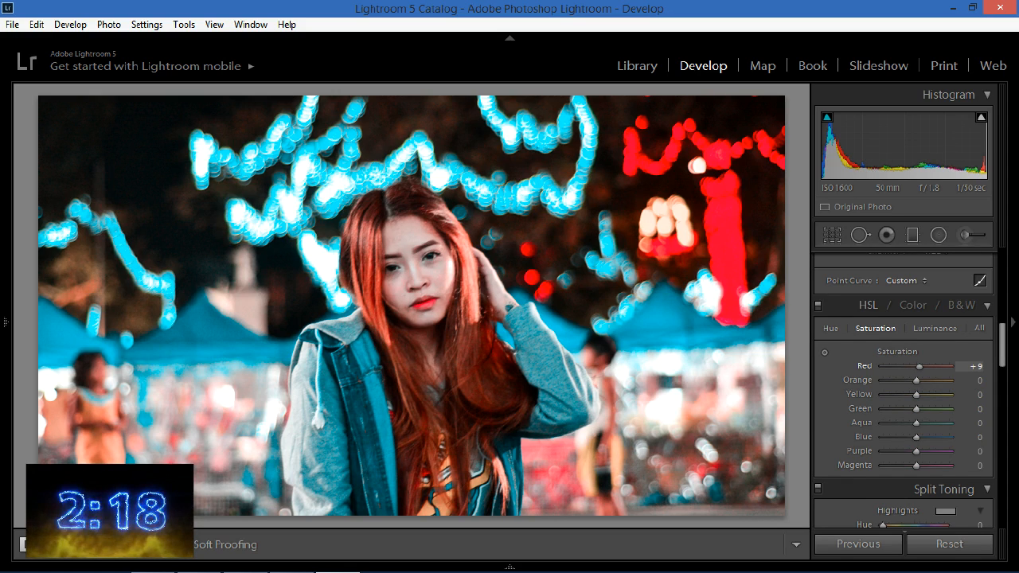
key("Down")
key("Down")
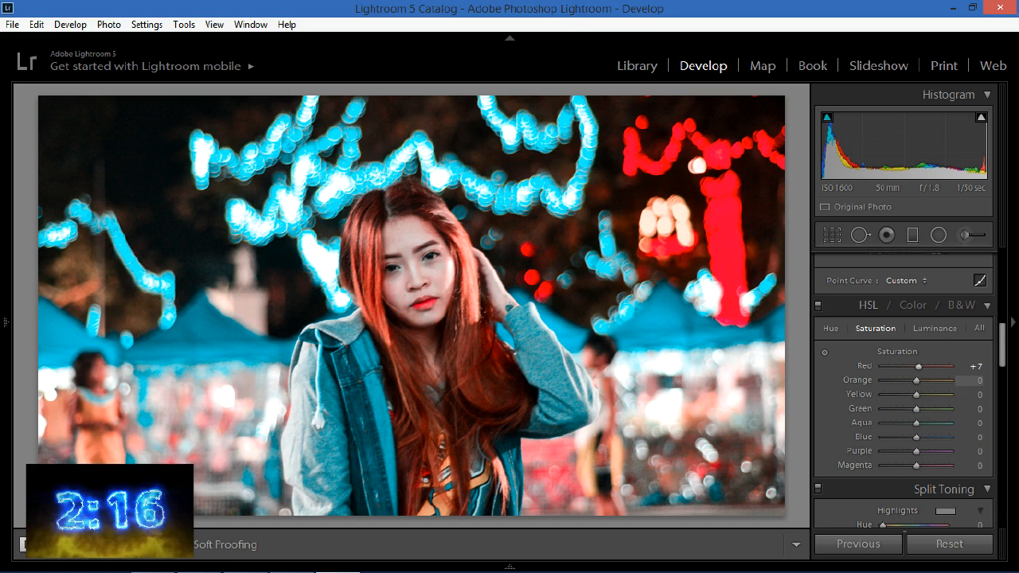
Raise the Orange Saturation to +27 in the HSL adjustments.
key("Up")
key("Up")
key("Up")
key("Up")
key("Up")
key("Up")
key("Up")
key("Up")
key("Up")
key("Up")
key("Up")
key("Up")
key("Up")
key("Up")
key("Up")
key("Up")
key("Up")
key("Up")
key("Up")
key("Up")
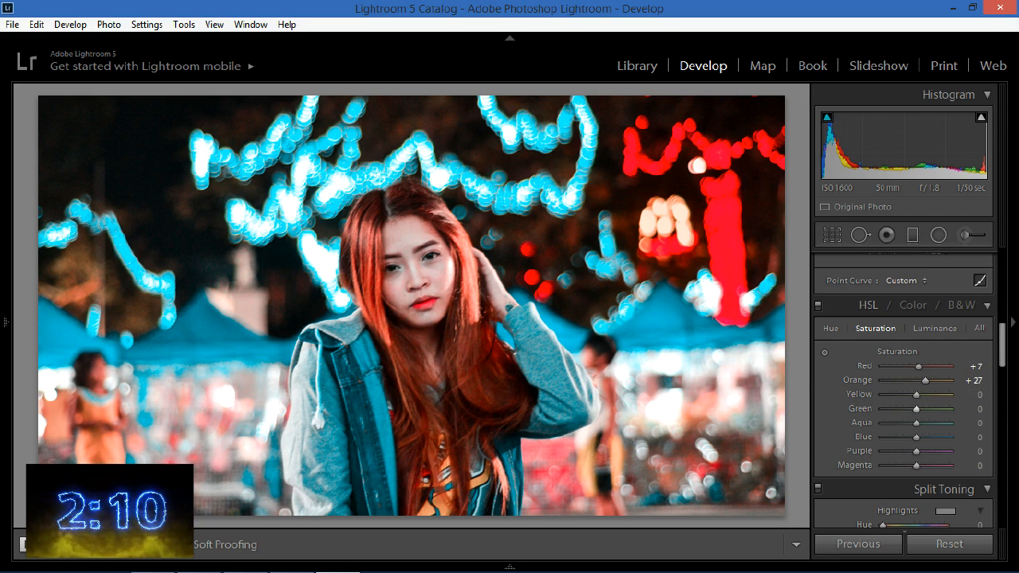
Set the HSL Luminance to +7 for Red and +18 for Orange.
left_click(935, 329)
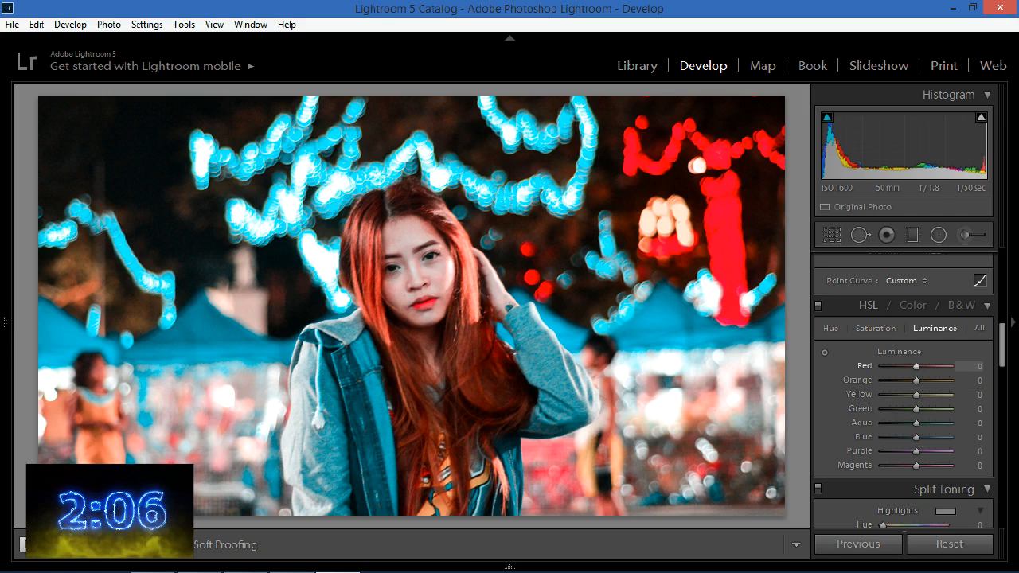
left_click_drag(919, 366, 919, 366)
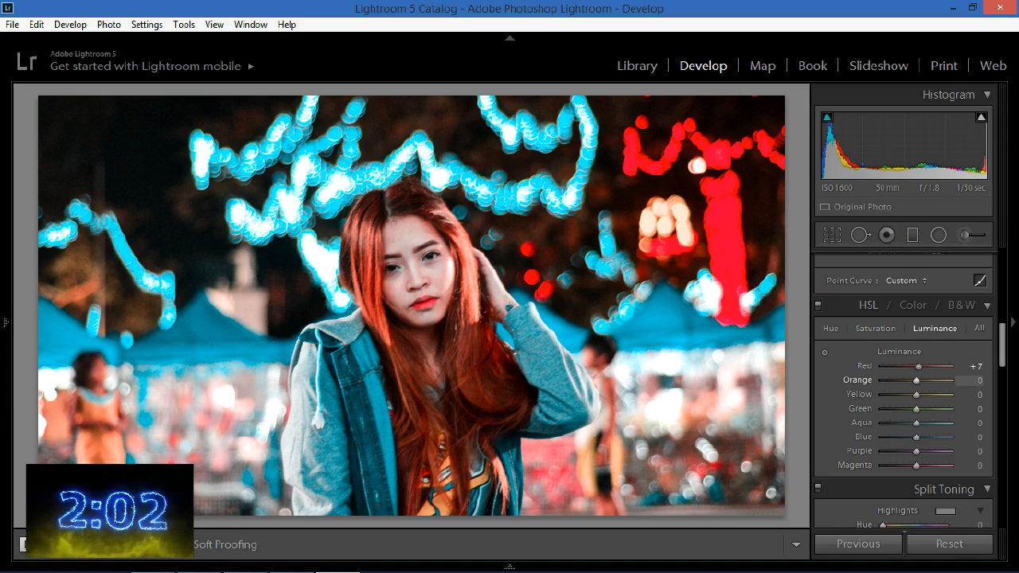
left_click_drag(917, 381, 922, 381)
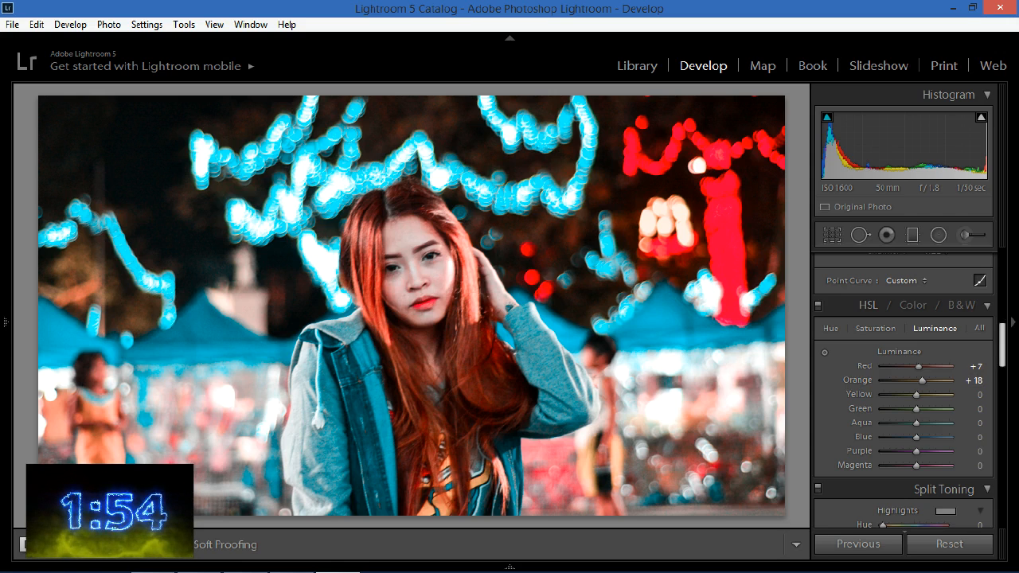
Set the Split Toning Saturation to 4 for both the Highlights and the Shadows.
scroll(904, 391, "down", 5)
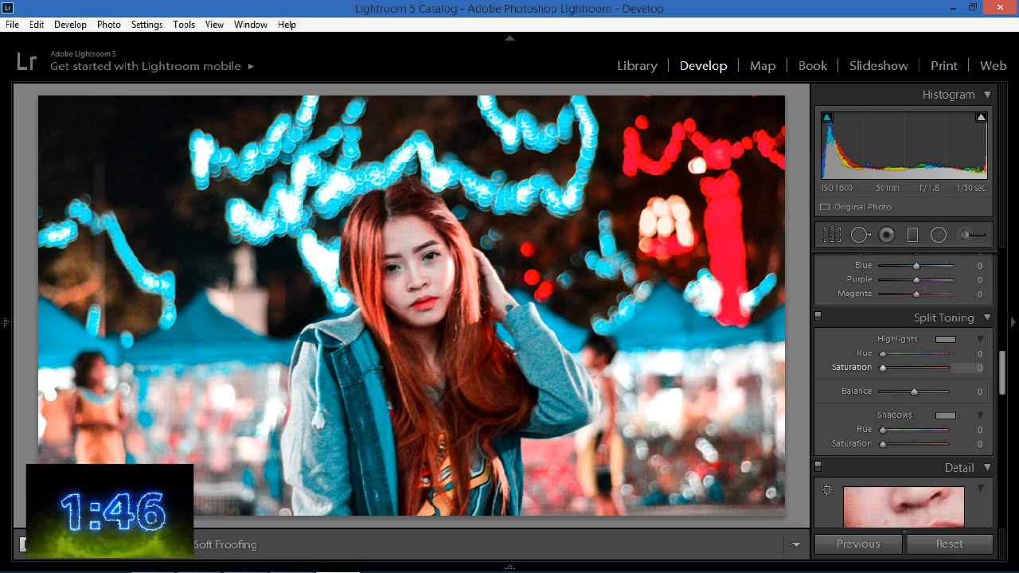
left_click(968, 368)
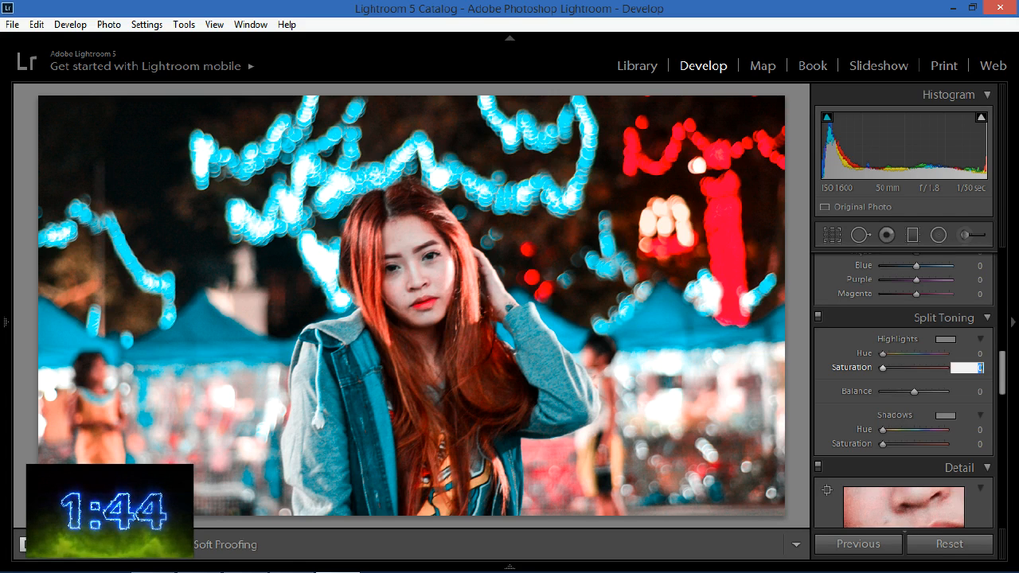
type("4")
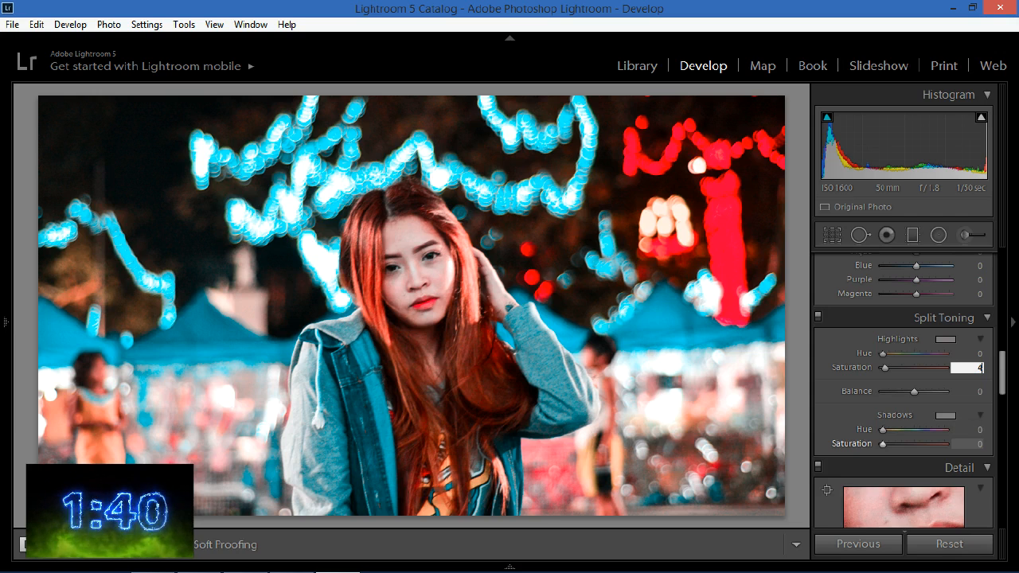
left_click(968, 443)
type("4")
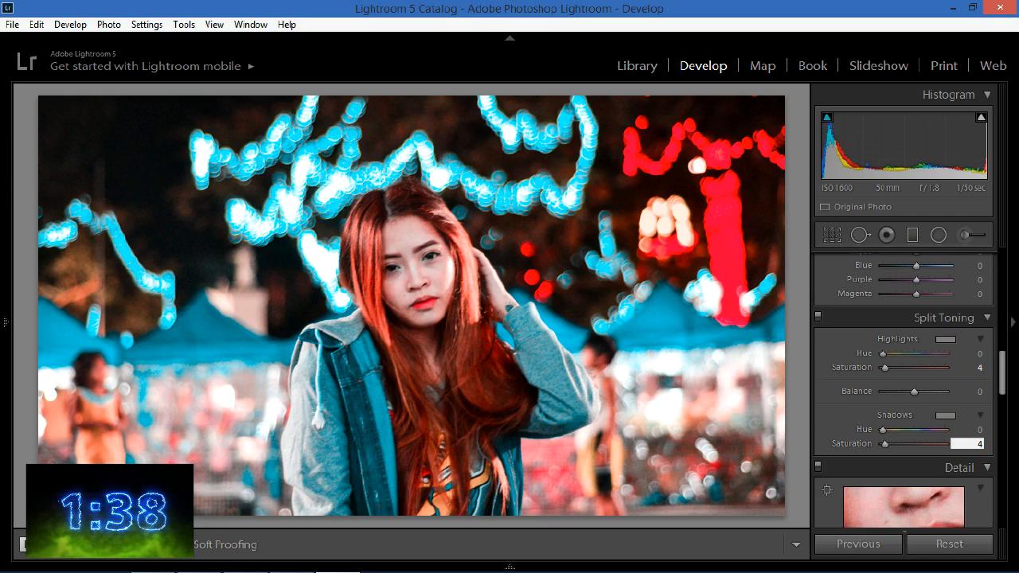
Set the Sharpening Amount to 80 in the Detail settings.
scroll(904, 390, "down", 6)
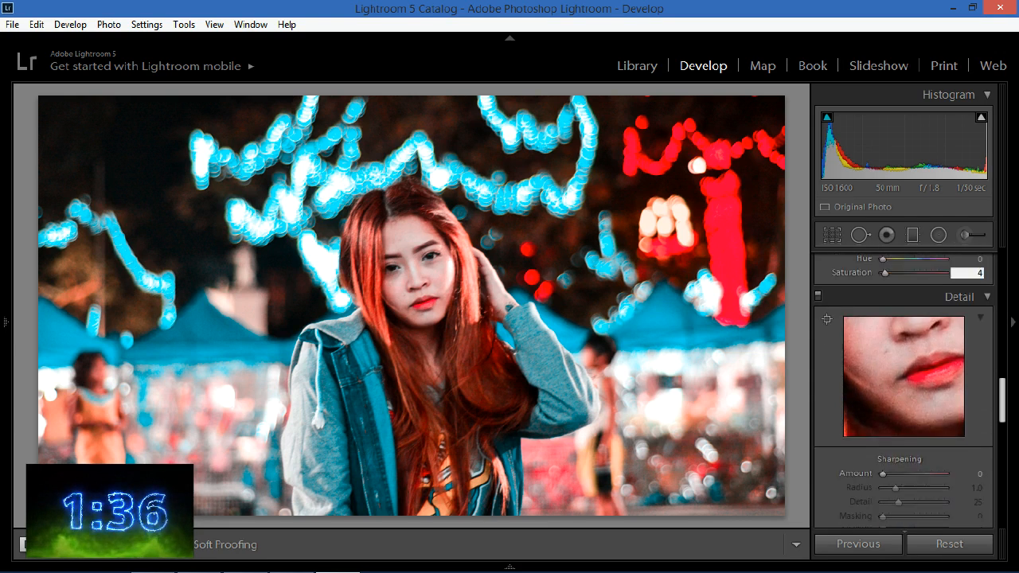
scroll(904, 390, "down", 2)
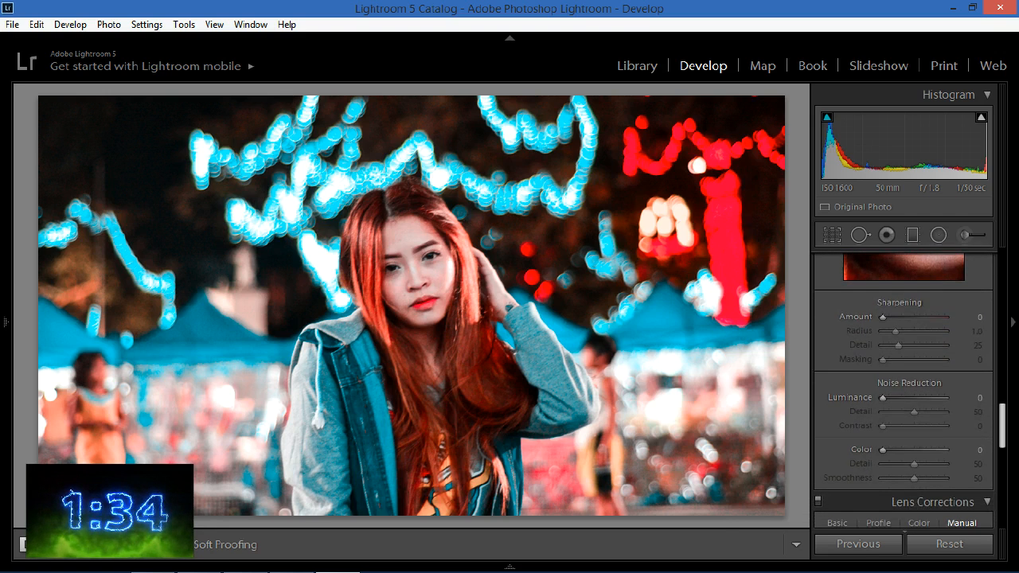
scroll(904, 391, "up", 1)
scroll(904, 390, "up", 1)
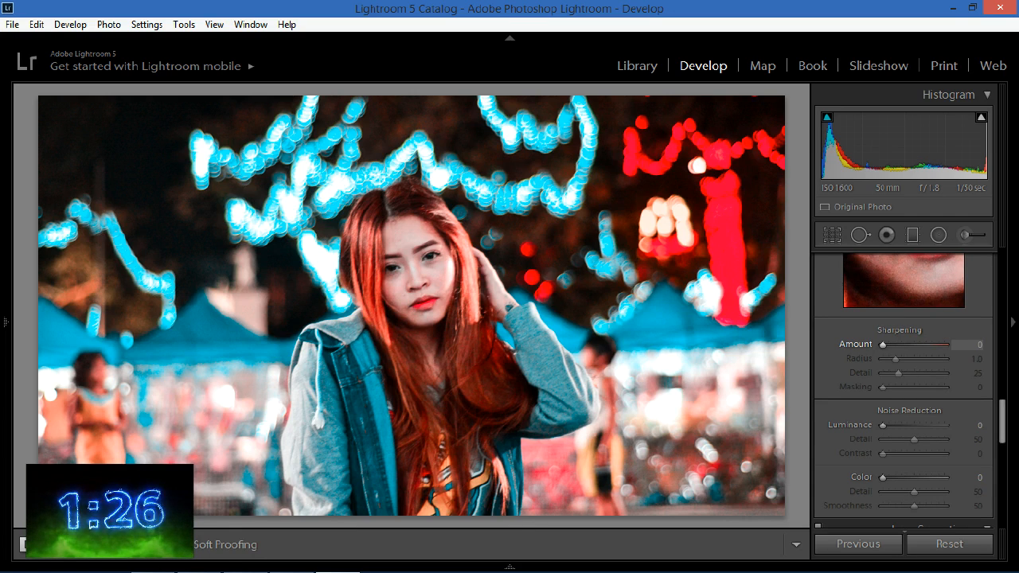
left_click_drag(882, 344, 915, 344)
scroll(904, 382, "up", 3)
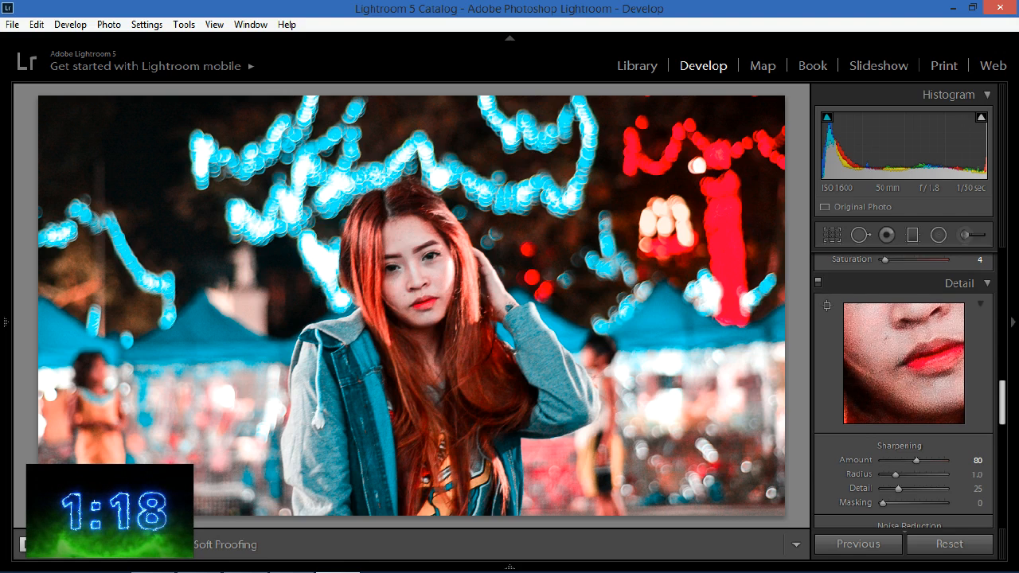
Set the Sharpening Masking to 100 while previewing the edge mask on the photo.
scroll(904, 343, "down", 3)
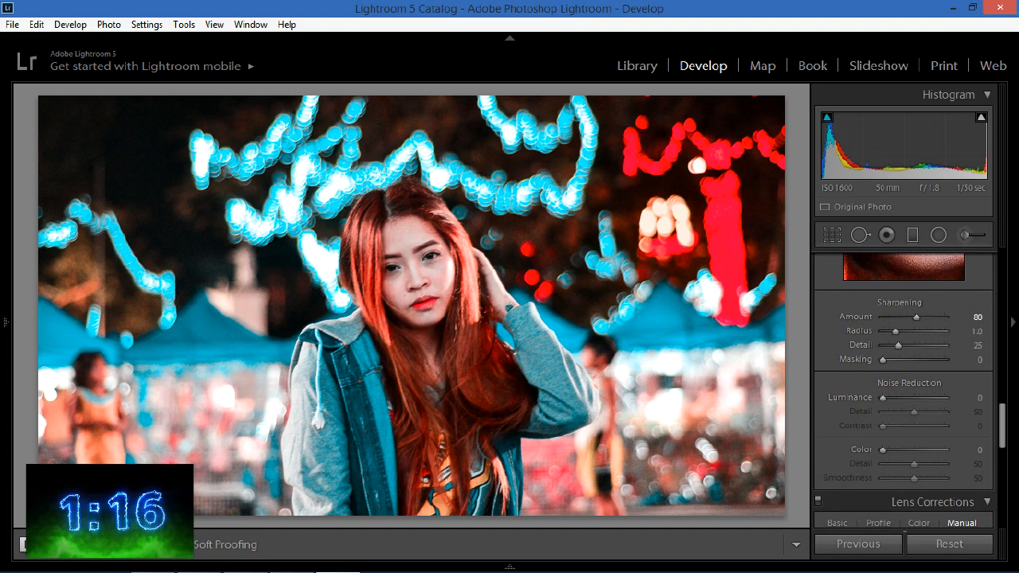
key("alt")
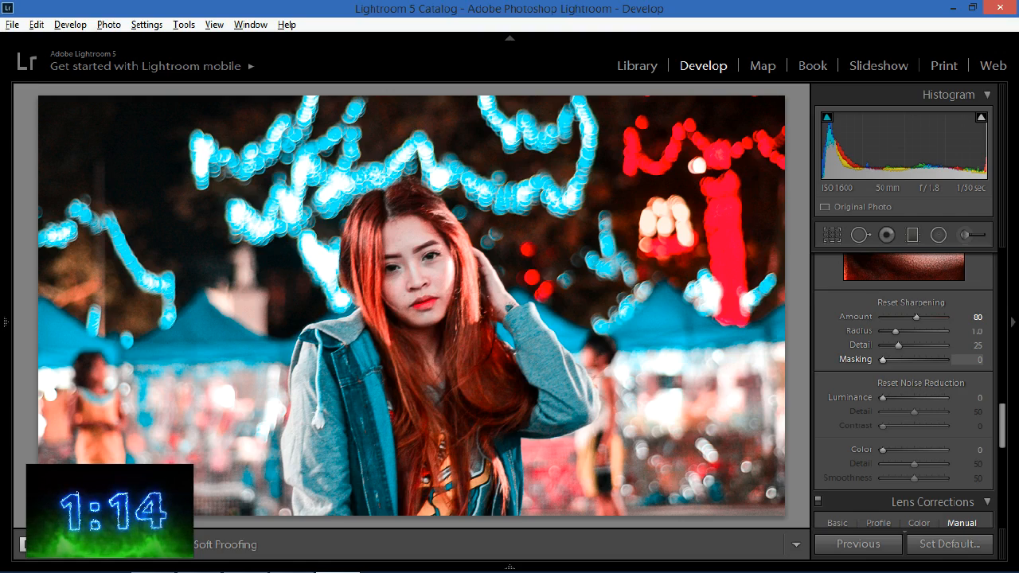
left_click_drag(882, 359, 946, 359)
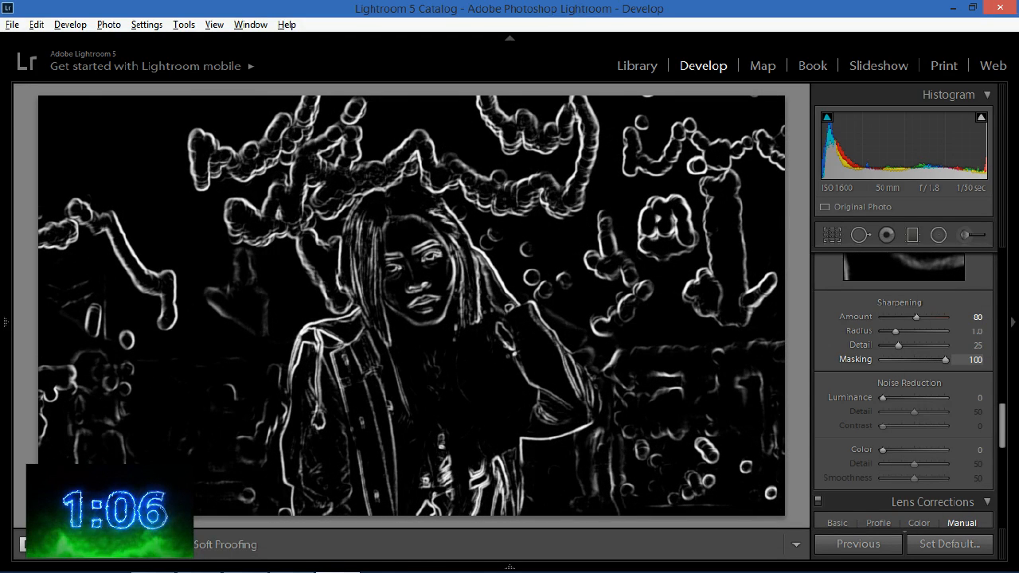
left_click_drag(946, 360, 946, 359)
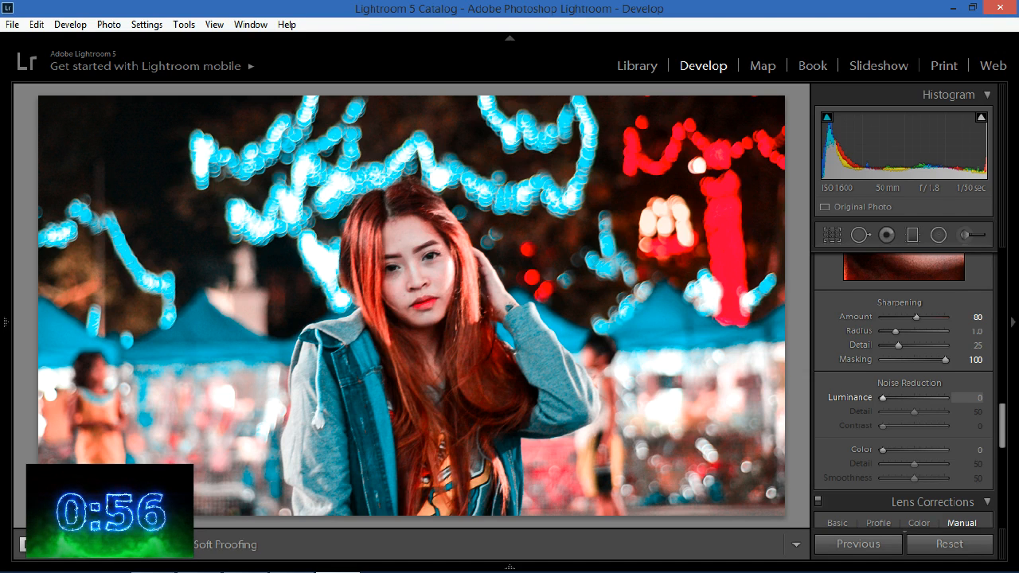
Set the Noise Reduction Luminance to 29 and Color to 31, and compare the photo with its original.
left_click_drag(883, 397, 900, 397)
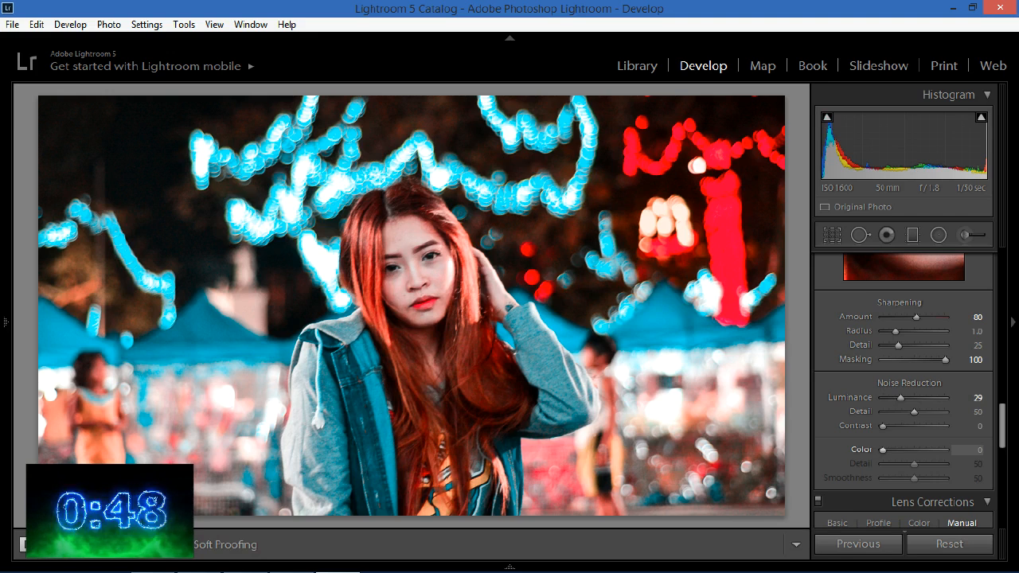
left_click_drag(882, 450, 902, 450)
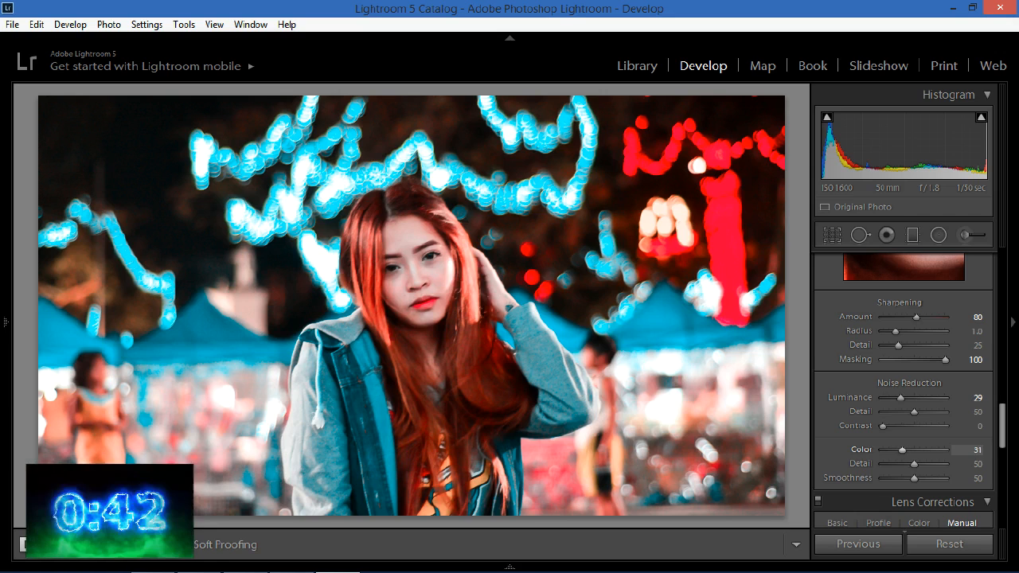
key("backslash")
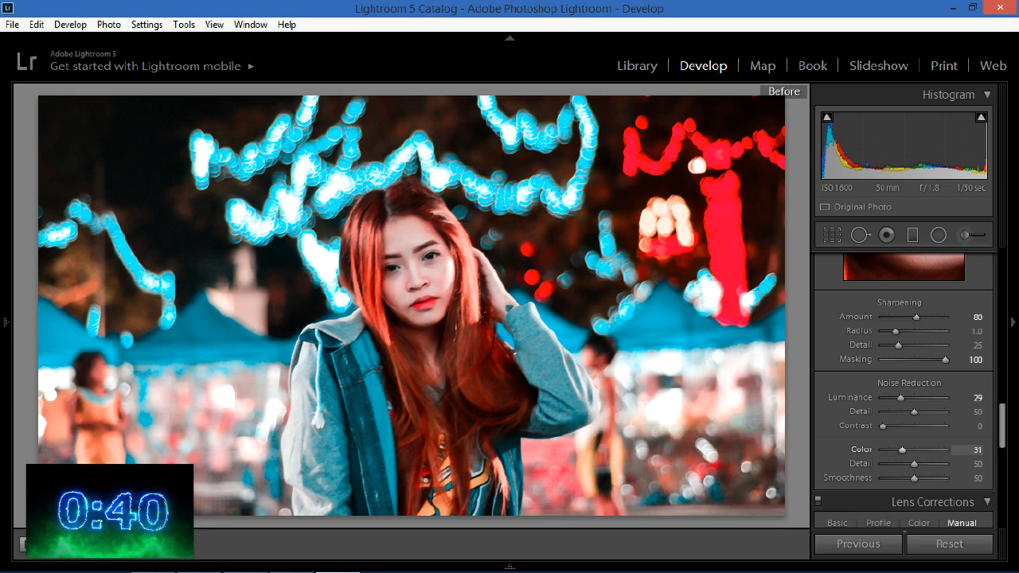
key("backslash")
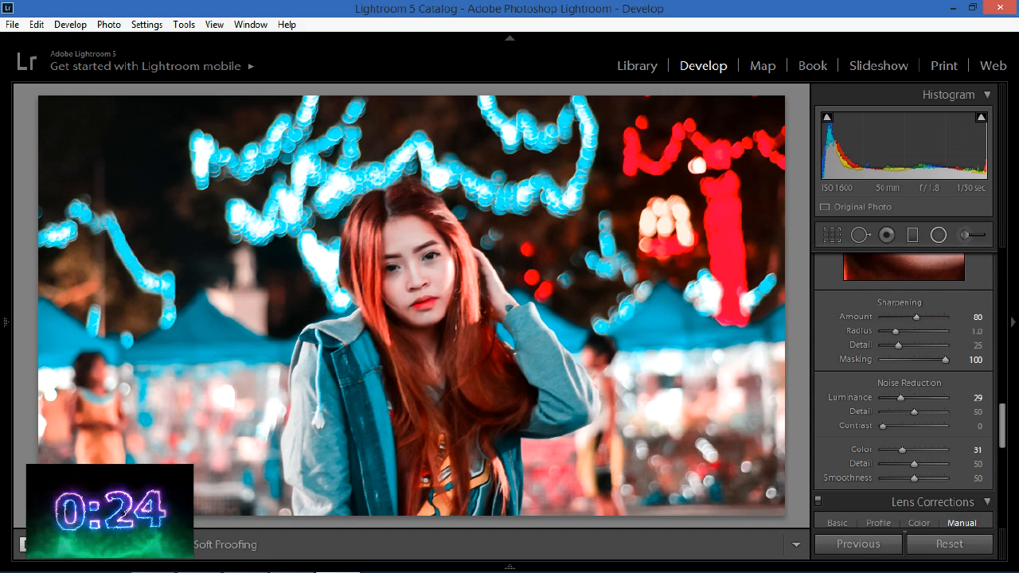
Draw an elliptical Radial Filter around the woman's face and hair, and set its Clarity to 20.
left_click(939, 235)
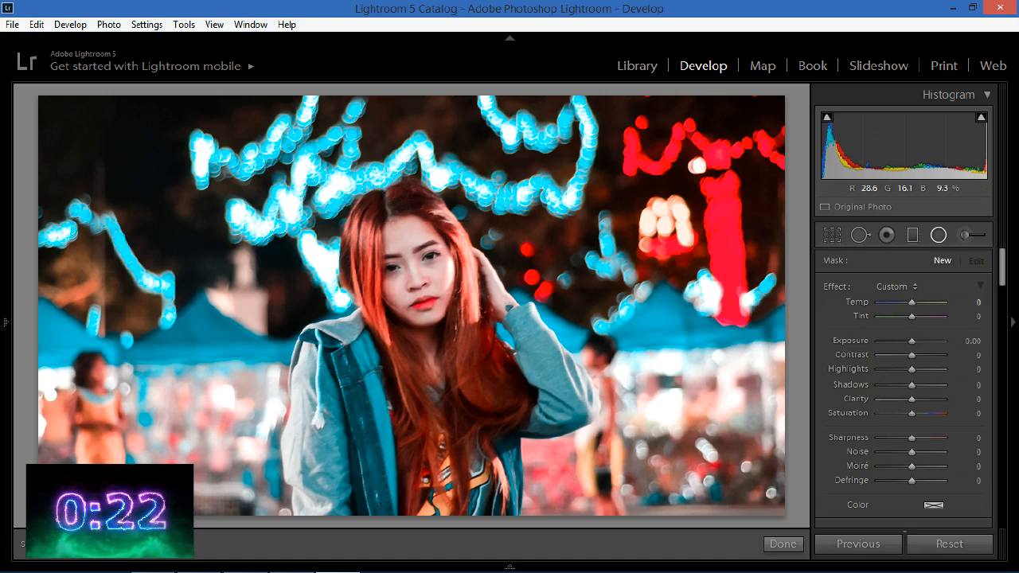
left_click_drag(408, 290, 343, 185)
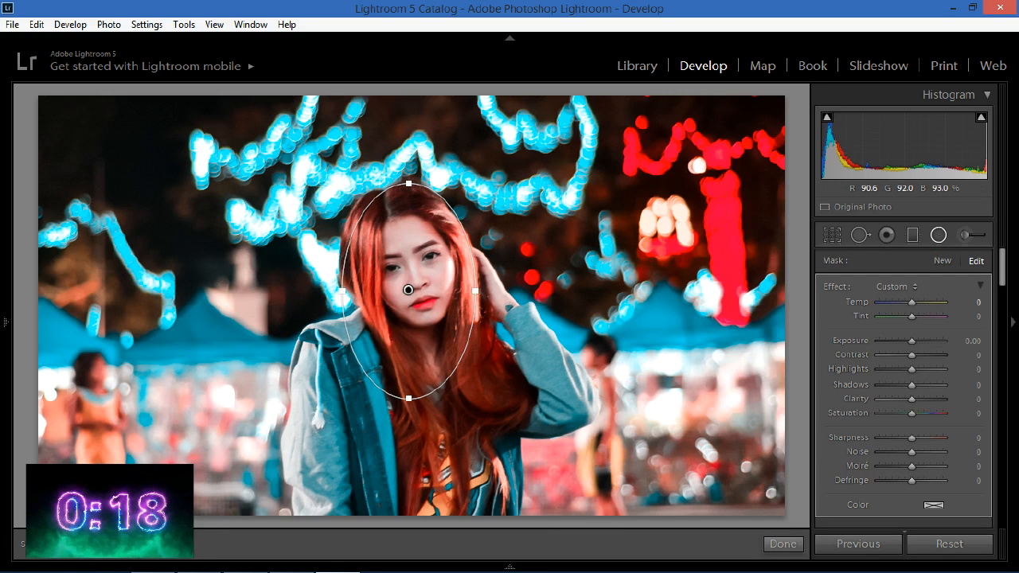
left_click_drag(912, 399, 918, 398)
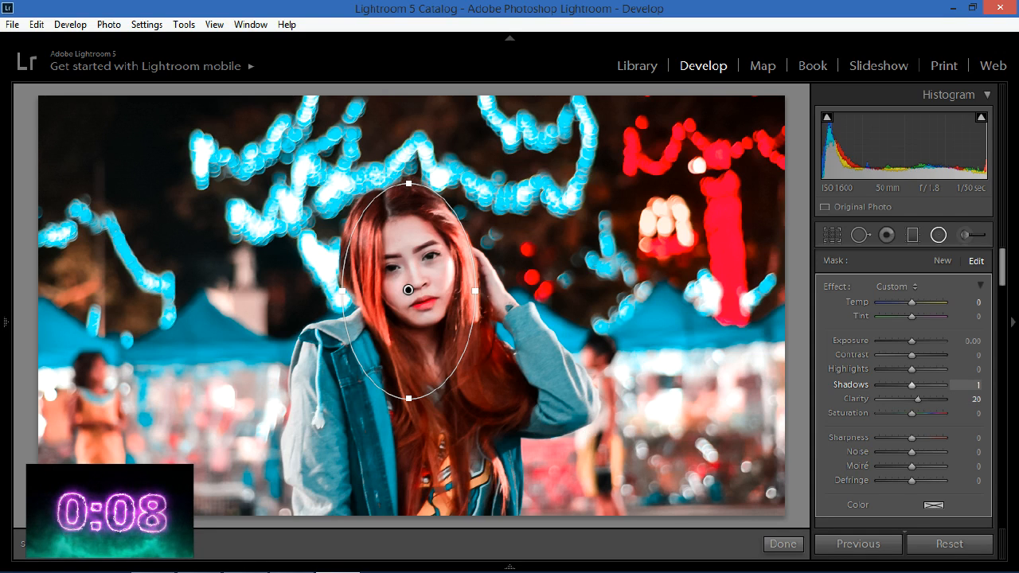
Raise the Radial Filter's Shadows very slightly, finish the filter and compare the edited photo with the original.
left_click_drag(912, 384, 913, 384)
left_click(783, 544)
key("backslash")
key("backslash")
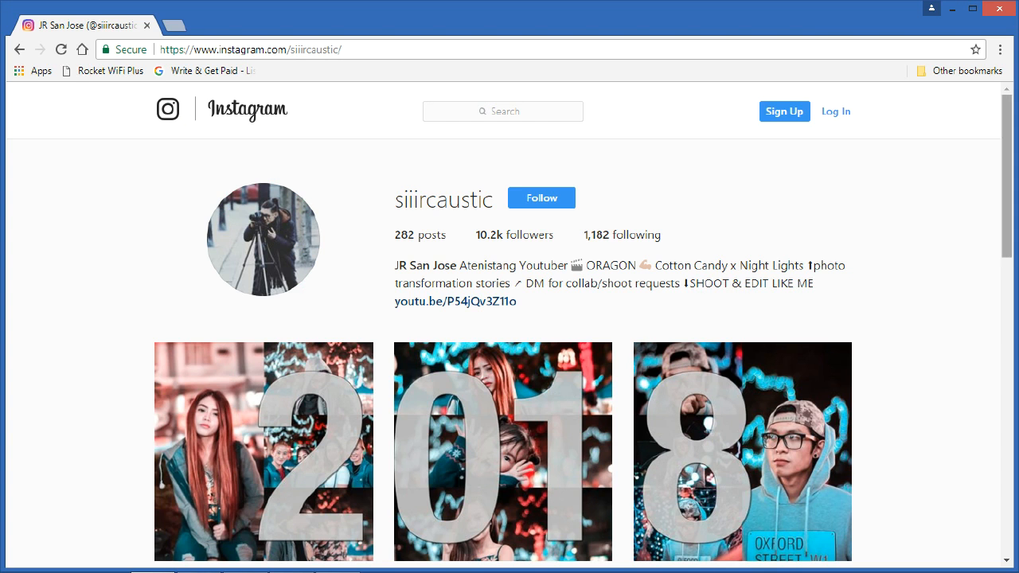
Browse the photographer's Instagram photo grid, loading more posts, to examine the teal and orange colour grading of the night portraits.
scroll(510, 335, "down", 2)
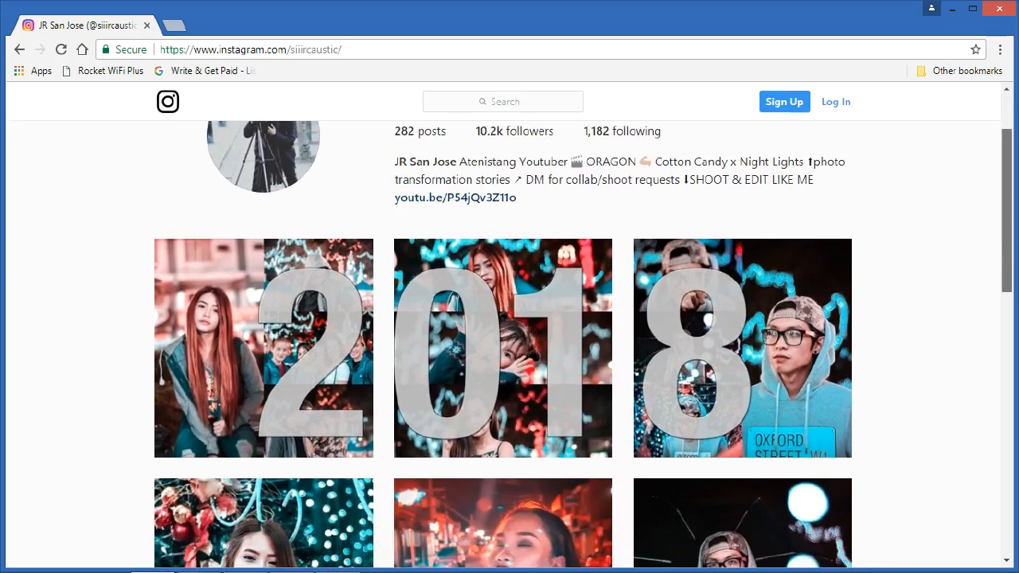
scroll(509, 342, "down", 3)
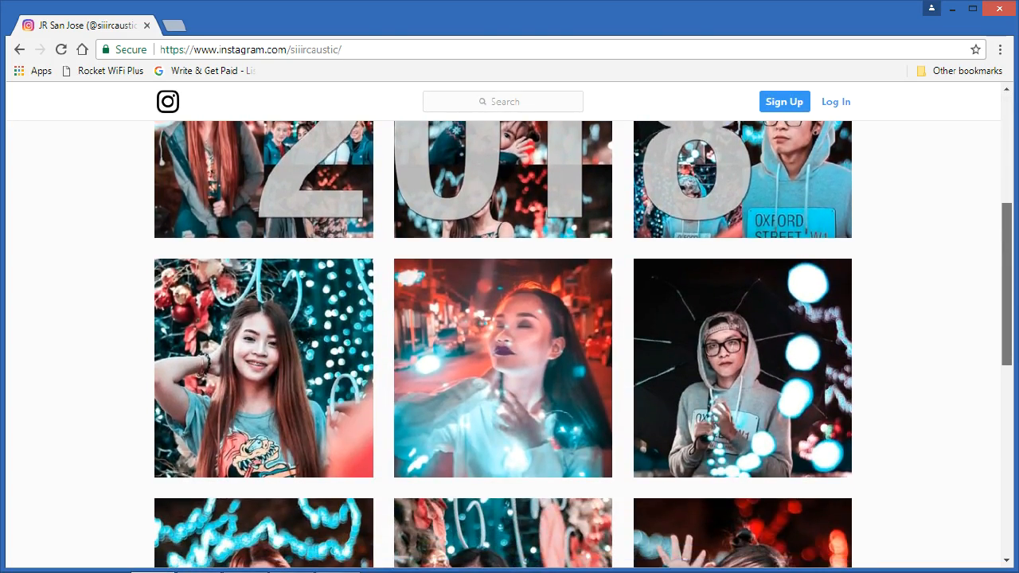
scroll(510, 342, "down", 4)
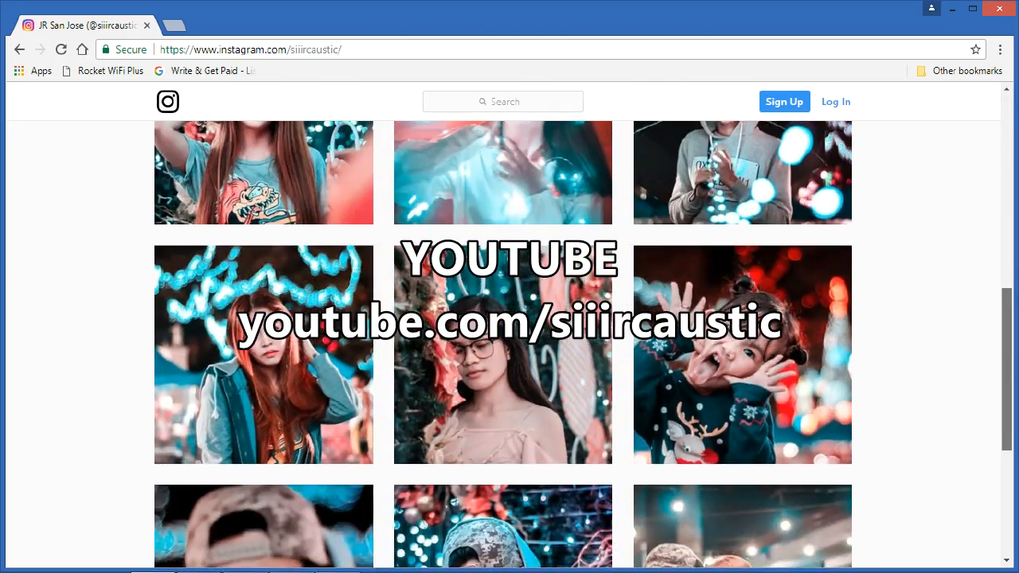
scroll(509, 342, "down", 3)
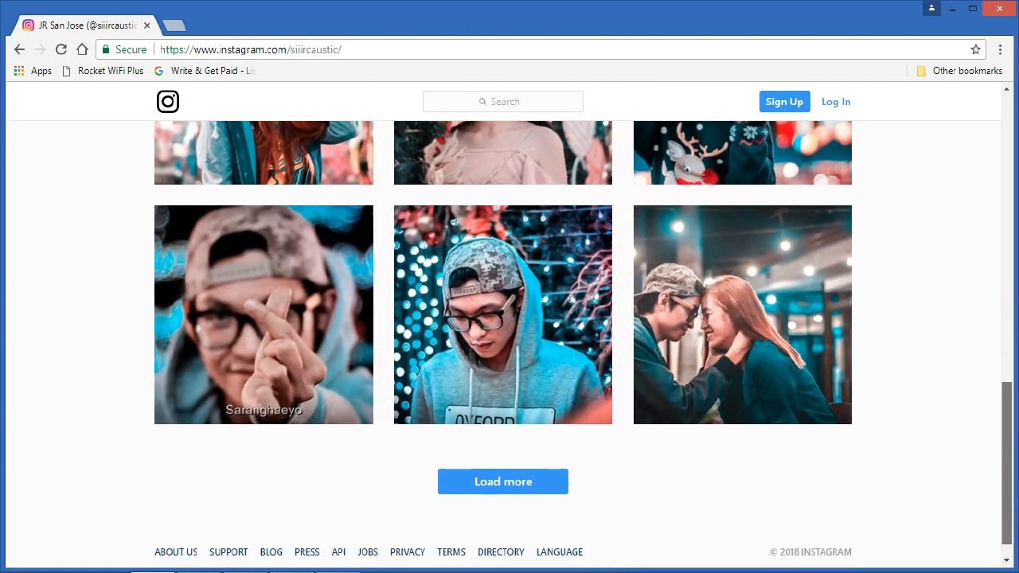
left_click(503, 481)
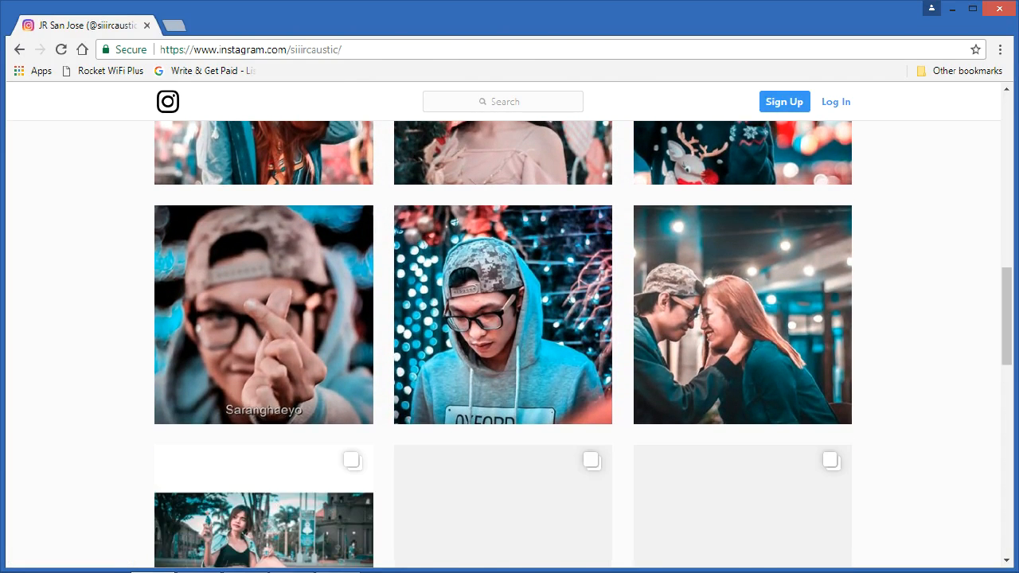
scroll(510, 342, "down", 3)
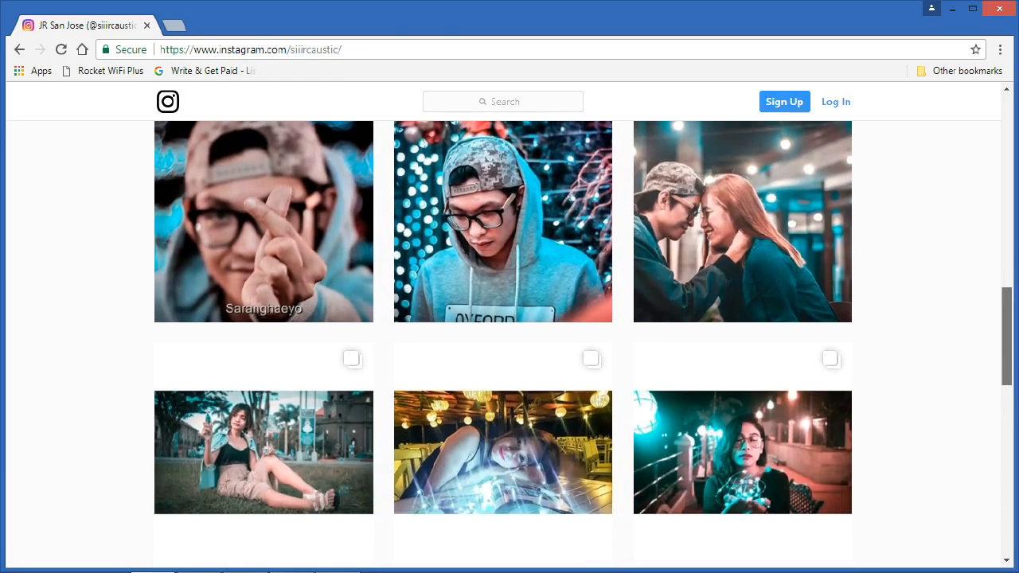
scroll(509, 343, "down", 3)
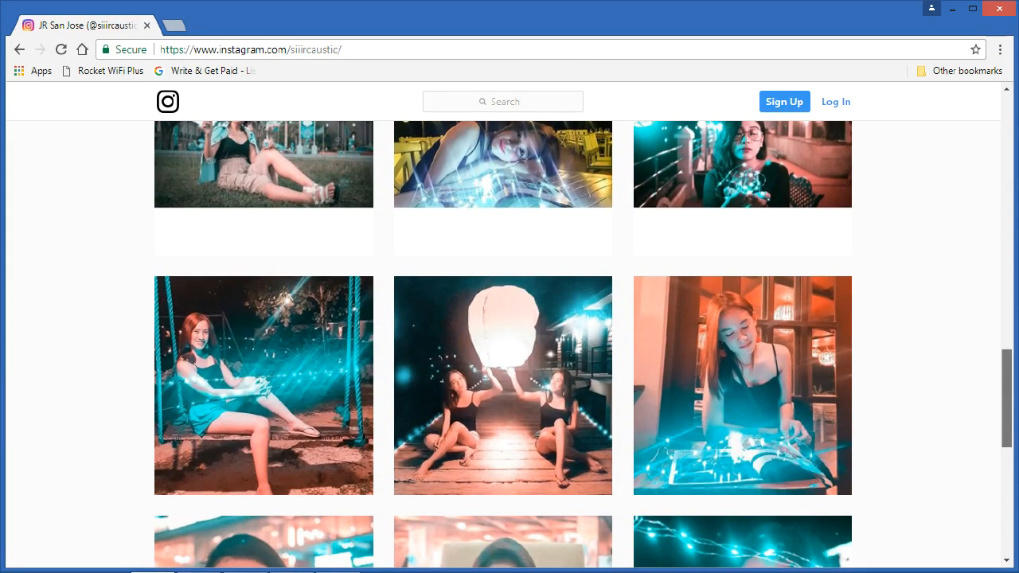
scroll(510, 342, "down", 1)
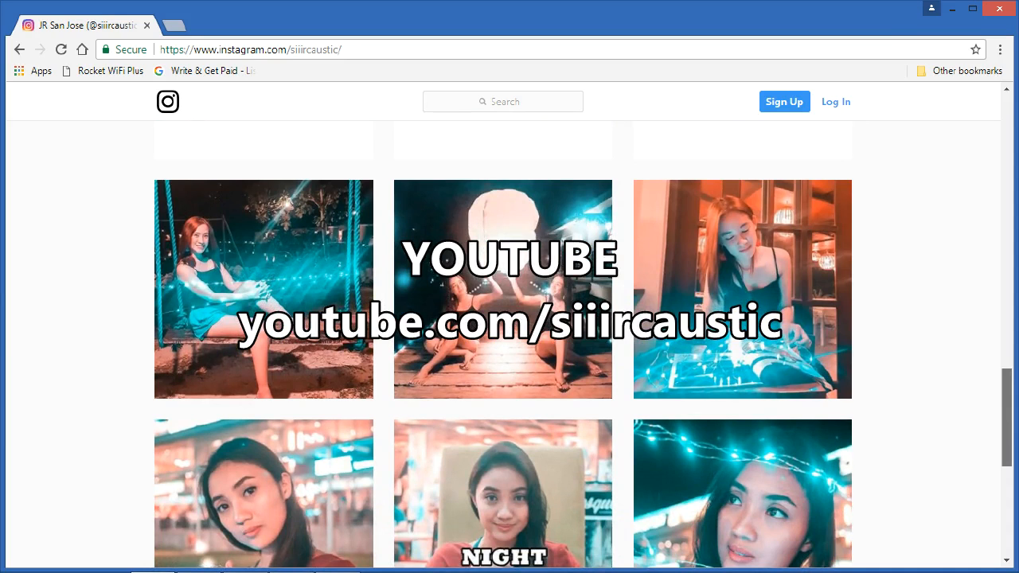
scroll(510, 342, "down", 1)
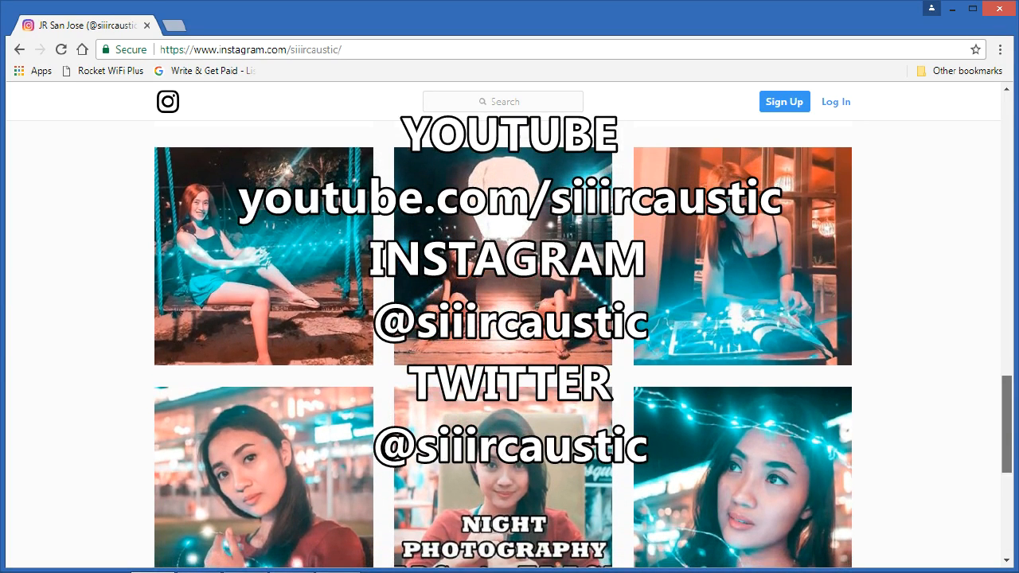
scroll(510, 343, "down", 1)
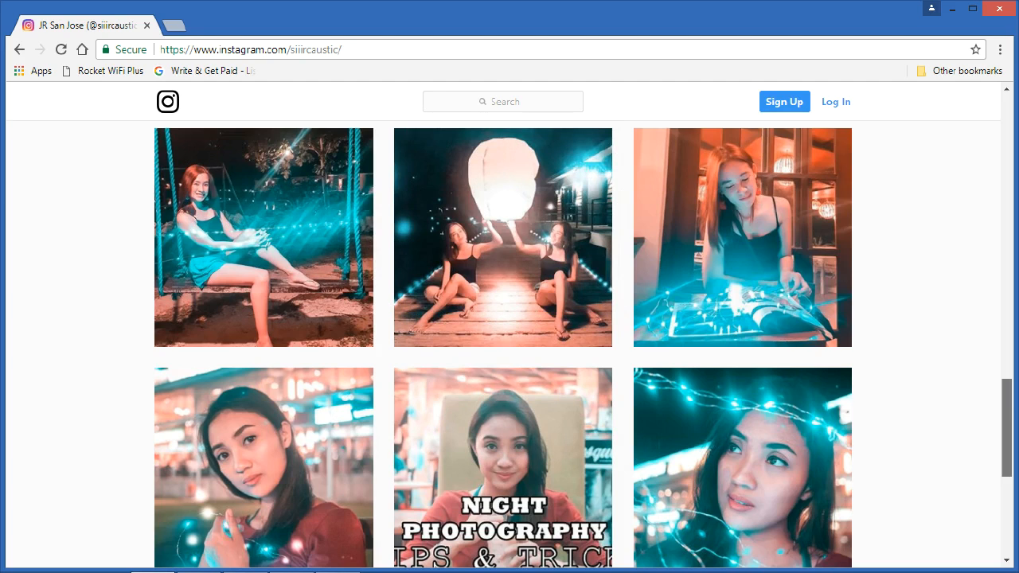
scroll(503, 345, "down", 3)
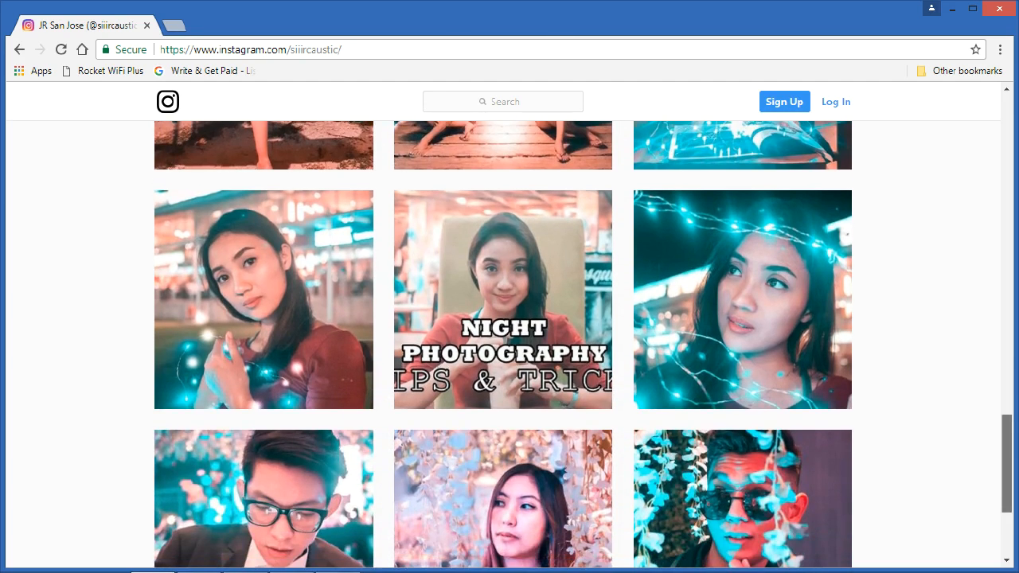
scroll(503, 345, "down", 3)
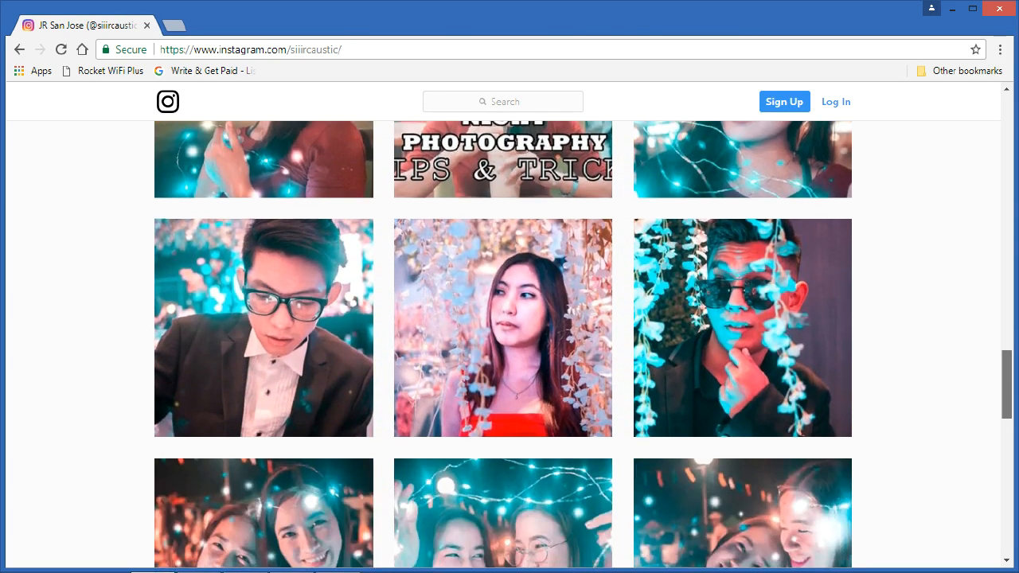